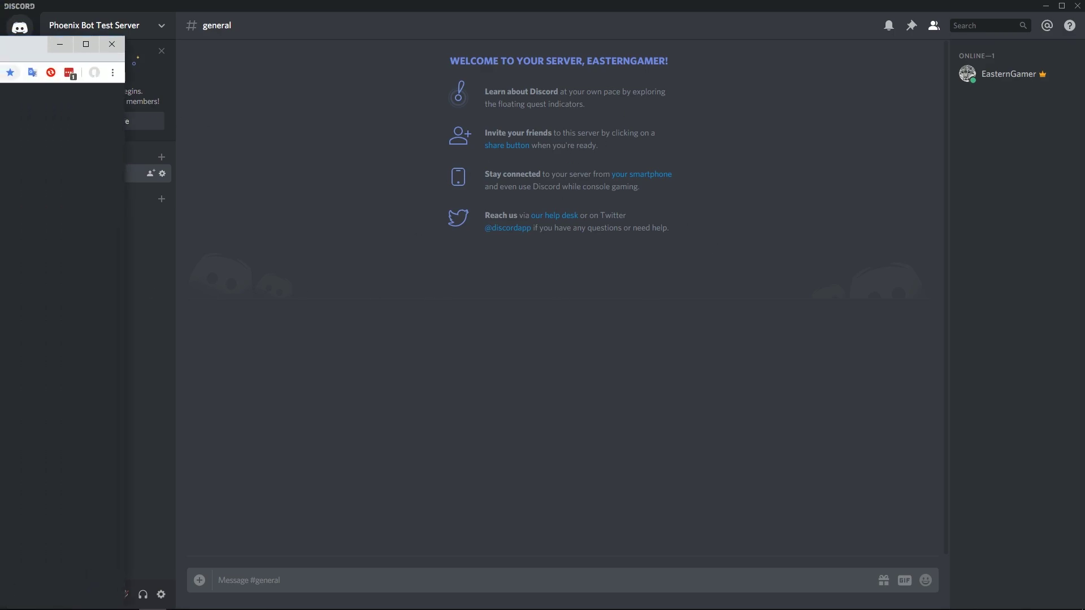
- Drag the bot's add-to-server page over Discord to authorize Phoenix Bot Dev for Phoenix Bot Test Server
left_click_drag(0, 57, 0, 107)
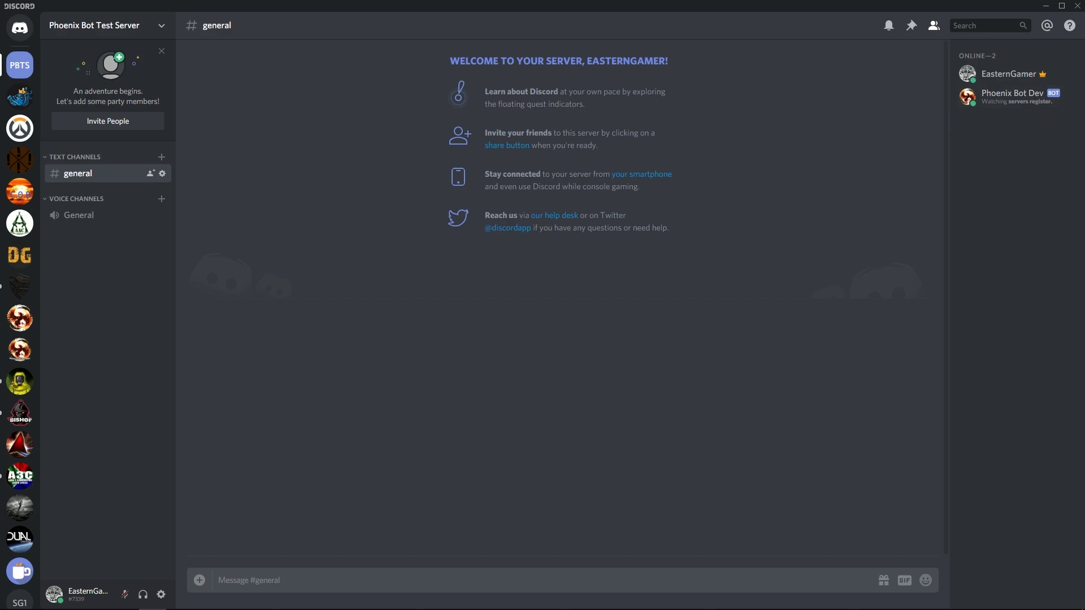
left_click(20, 28)
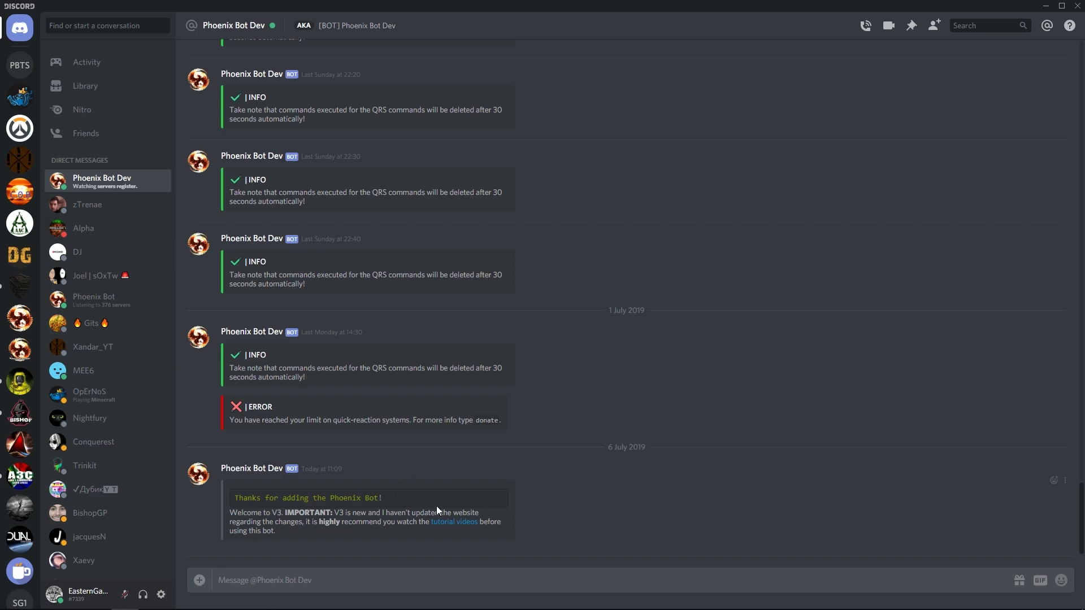
left_click_drag(515, 527, 243, 487)
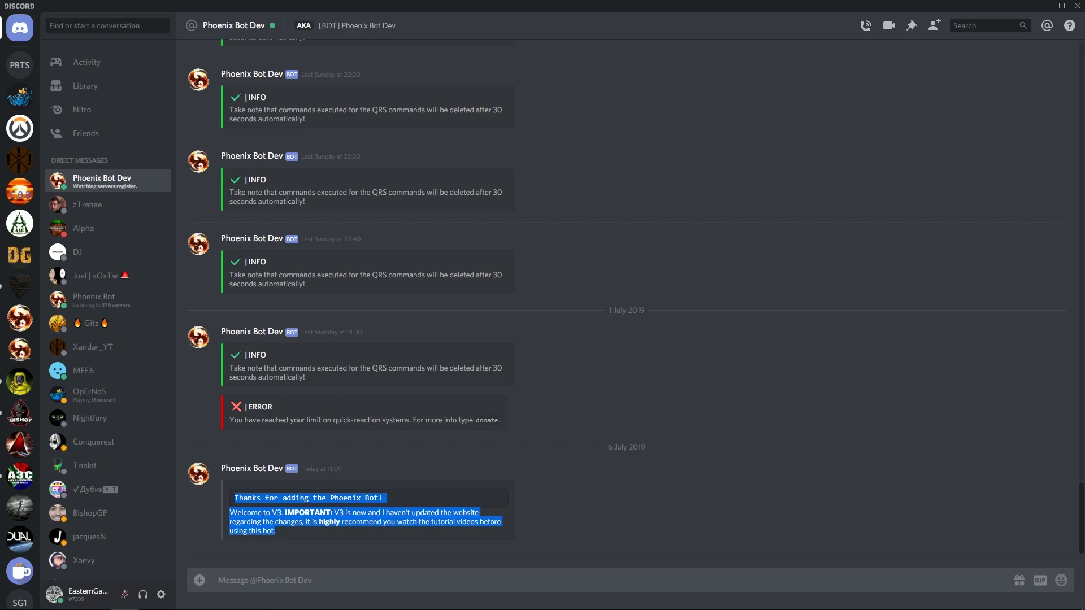
left_click(27, 68)
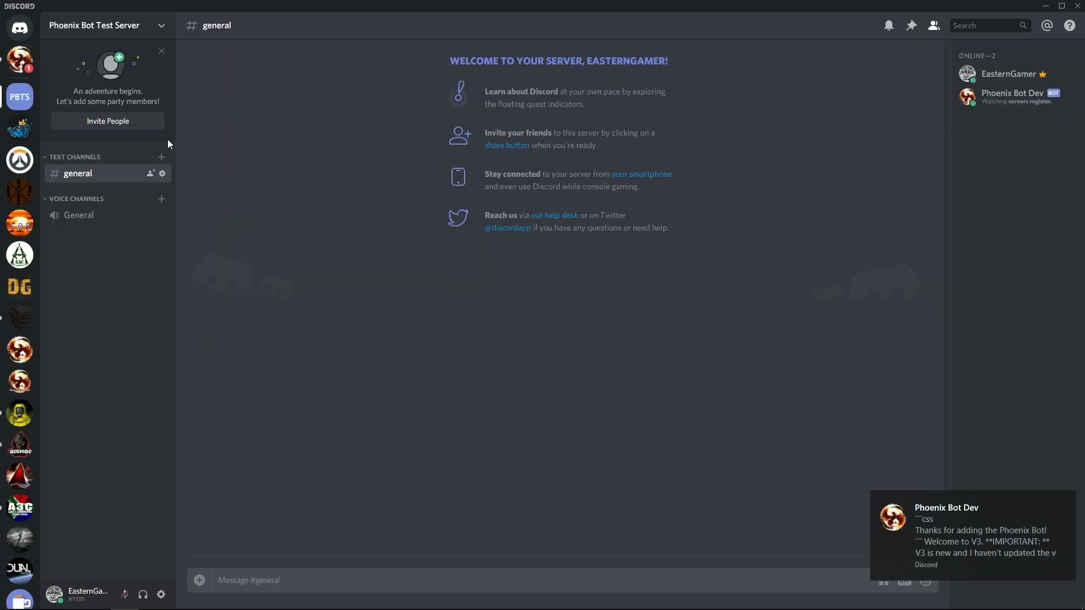
left_click(28, 68)
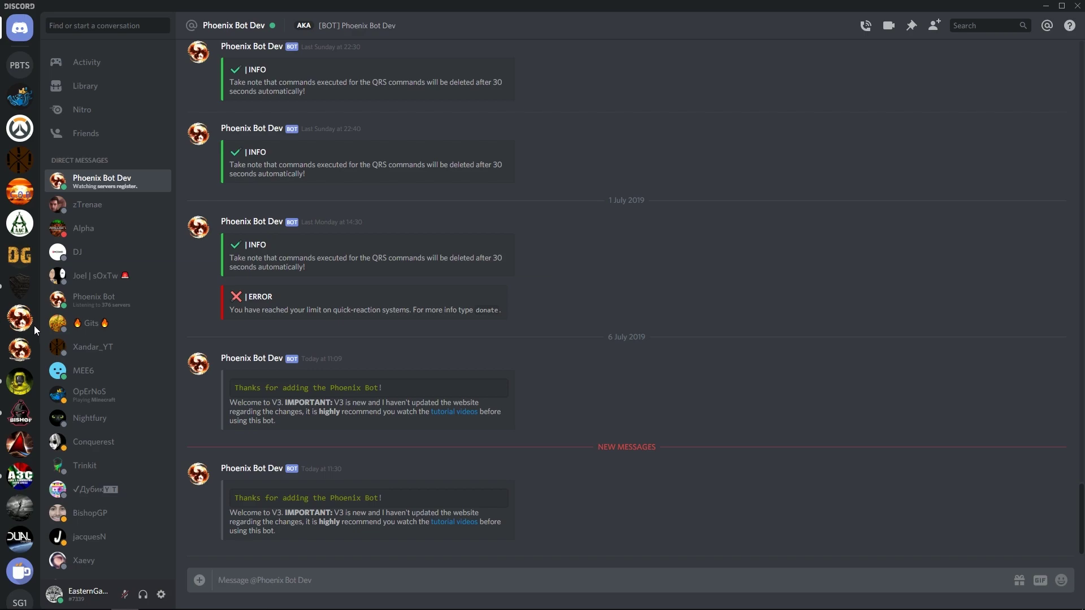
left_click(20, 65)
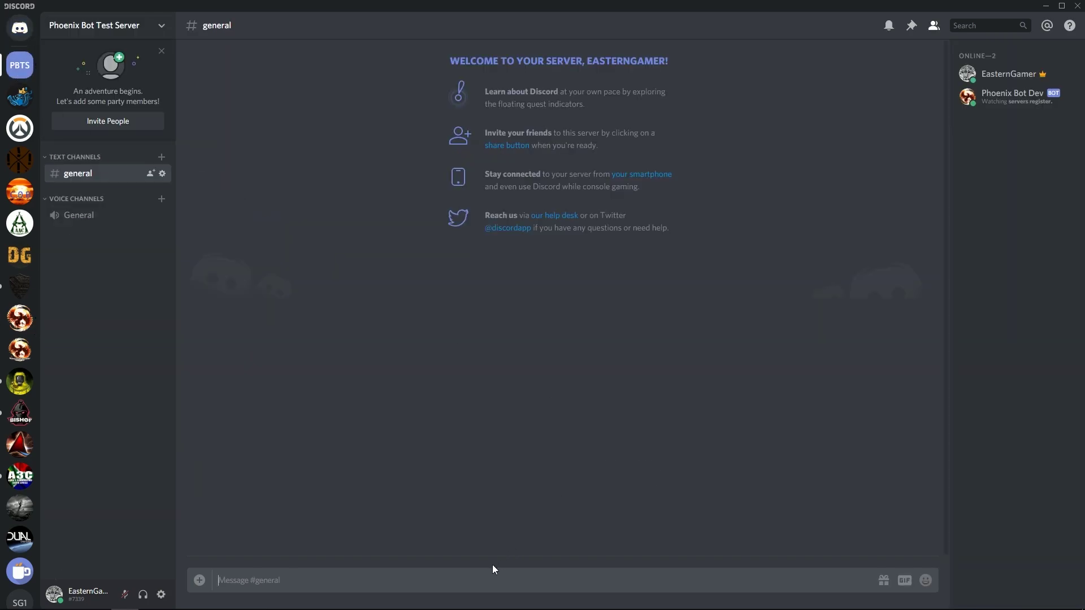
- Send !commands and highlight the Owner and Administrator command groups in the bot's reply
type("!commands")
key("Return")
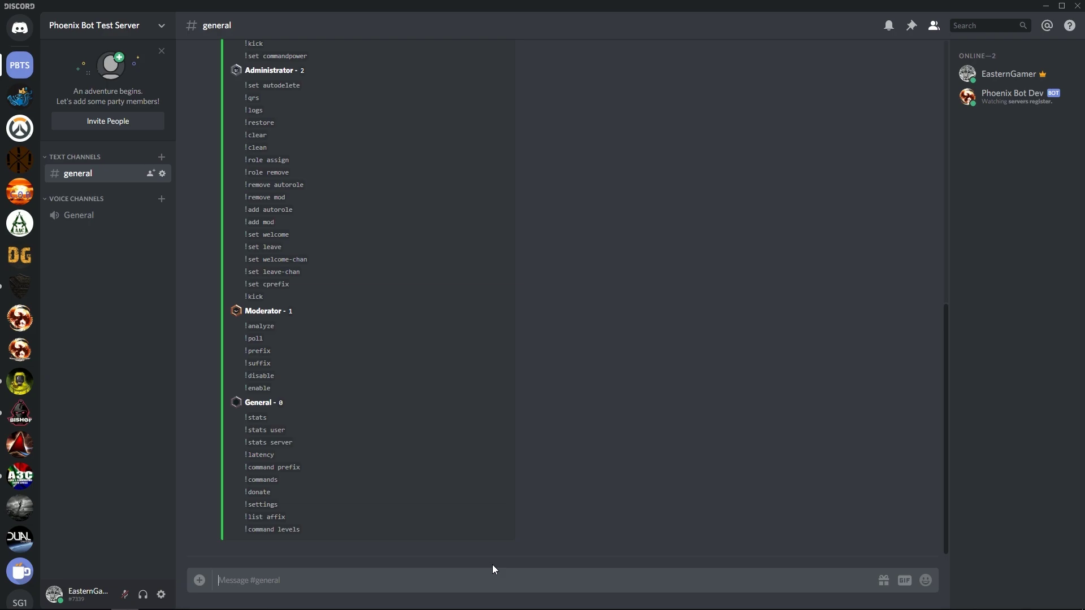
scroll(340, 467, "up", 5)
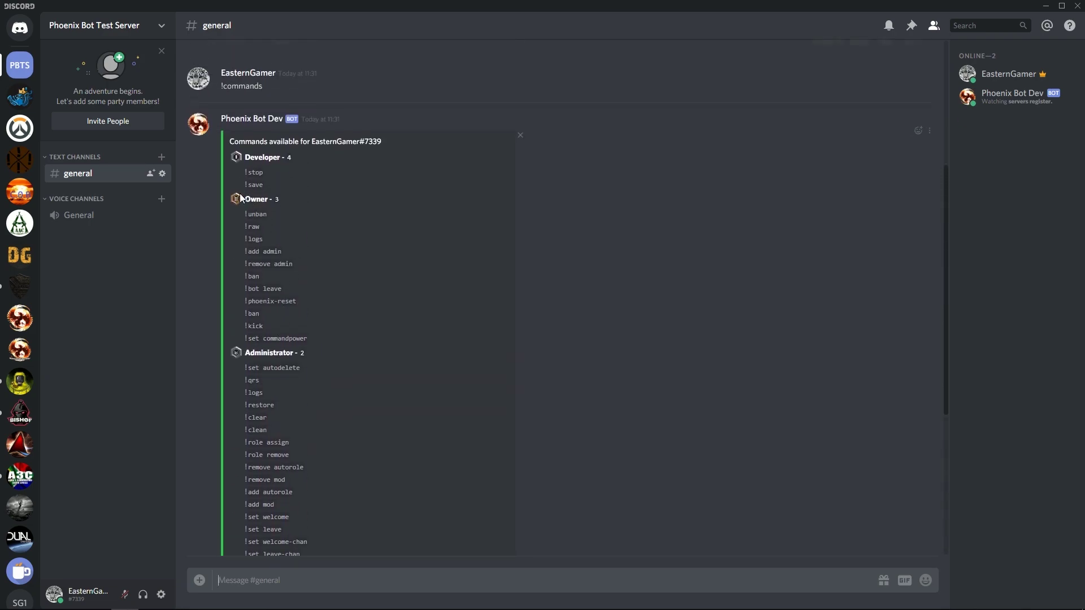
left_click_drag(229, 195, 310, 341)
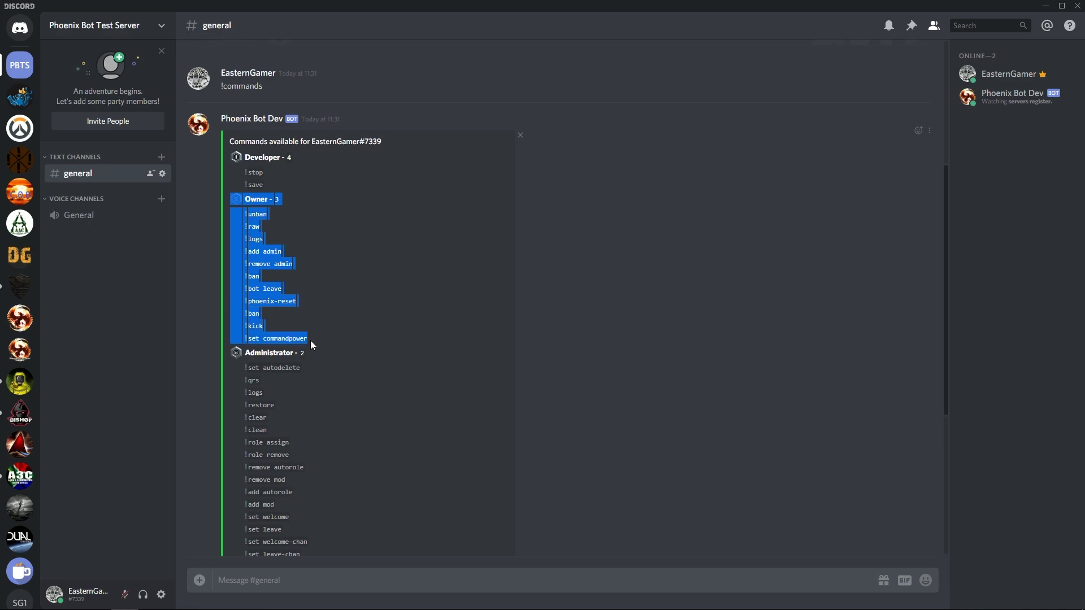
left_click(311, 340)
left_click_drag(226, 358, 313, 402)
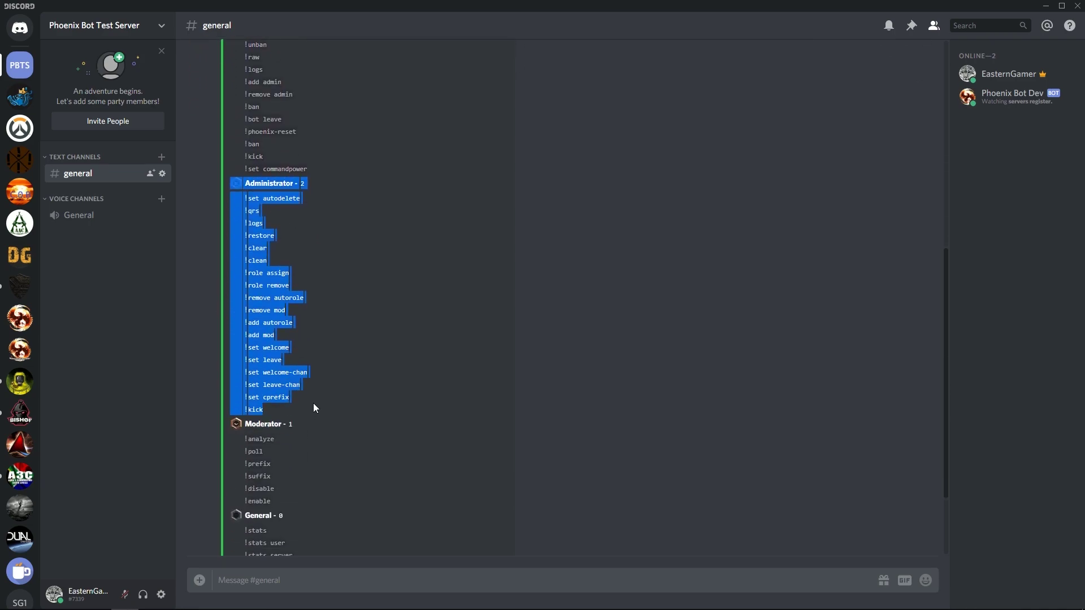
left_click(271, 175)
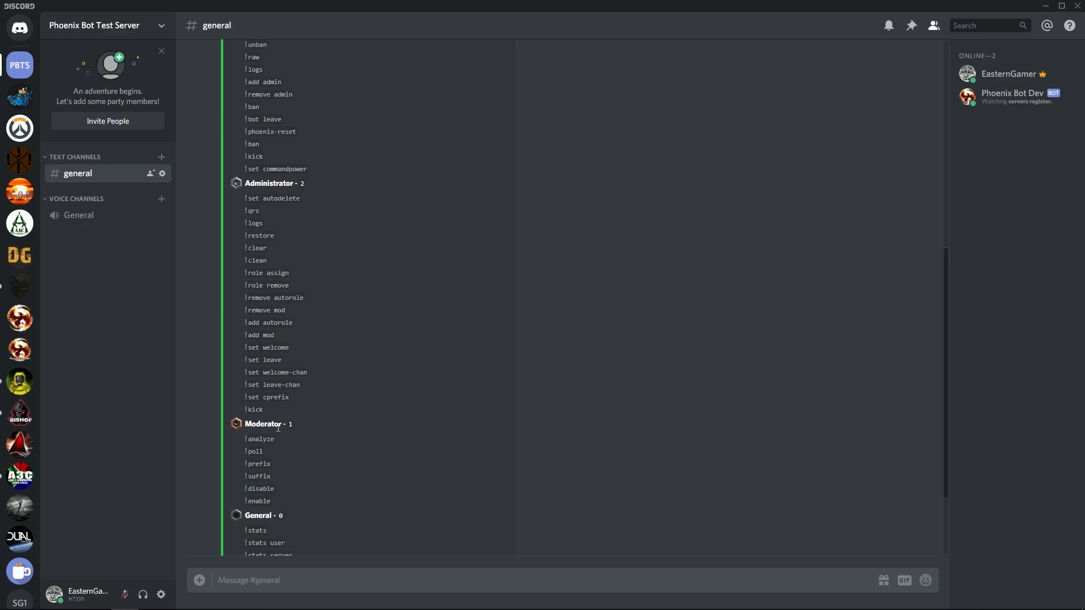
- Inspect the Owner heading, its level number, and the set commandpower command in the list
scroll(278, 428, "down", 3)
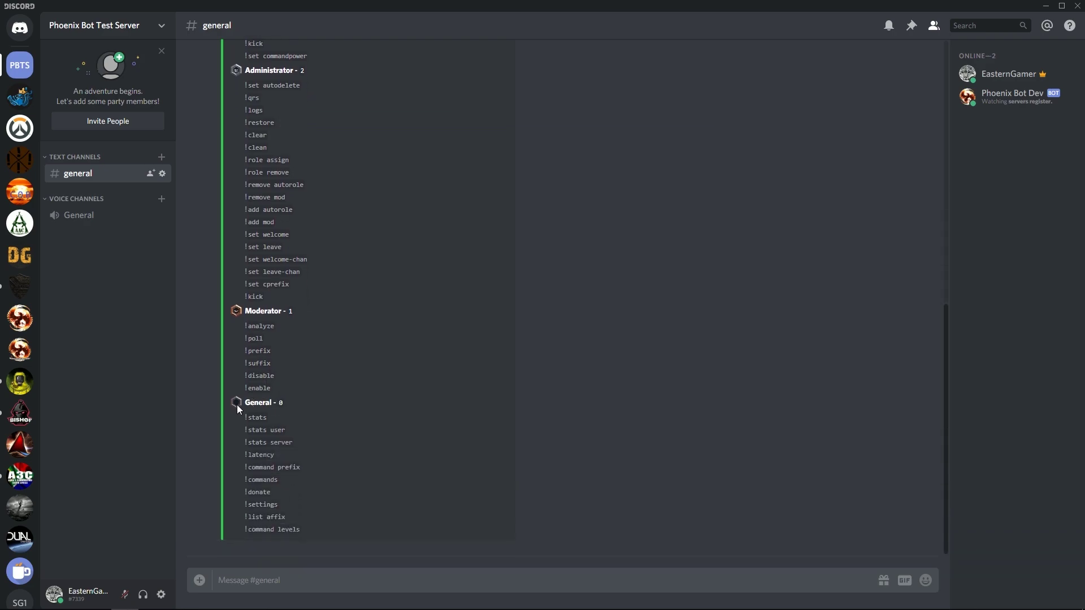
scroll(307, 507, "up", 10)
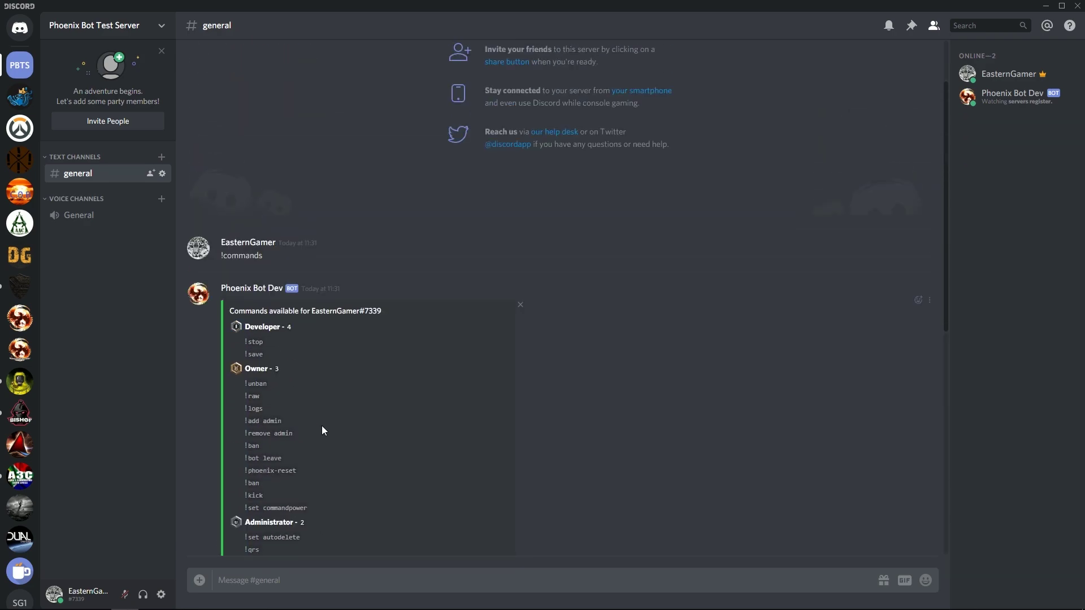
left_click_drag(278, 375, 278, 369)
left_click(279, 369)
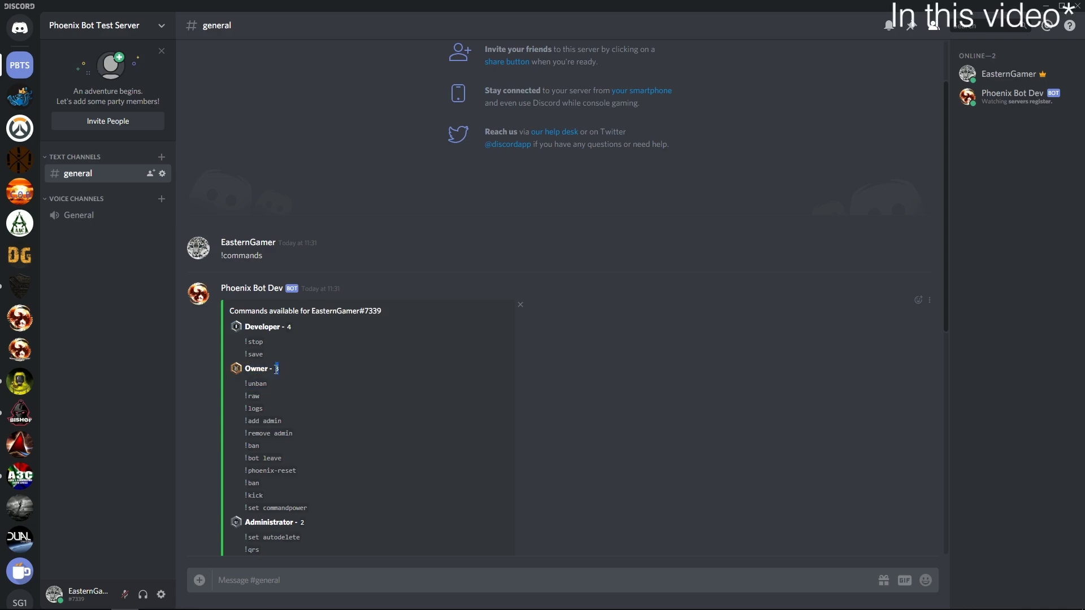
left_click(264, 384)
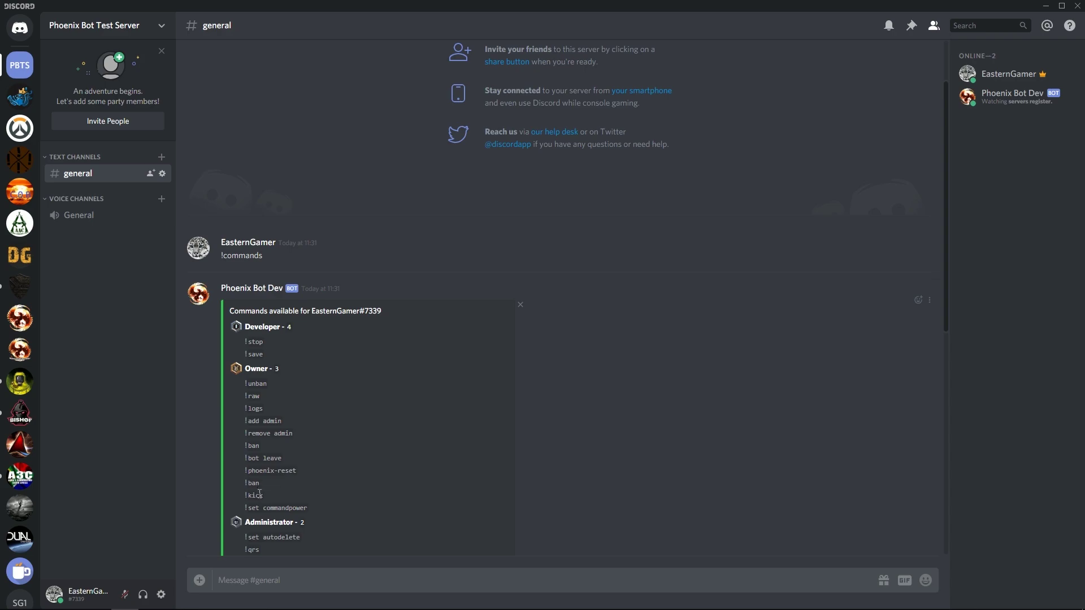
double_click(264, 500)
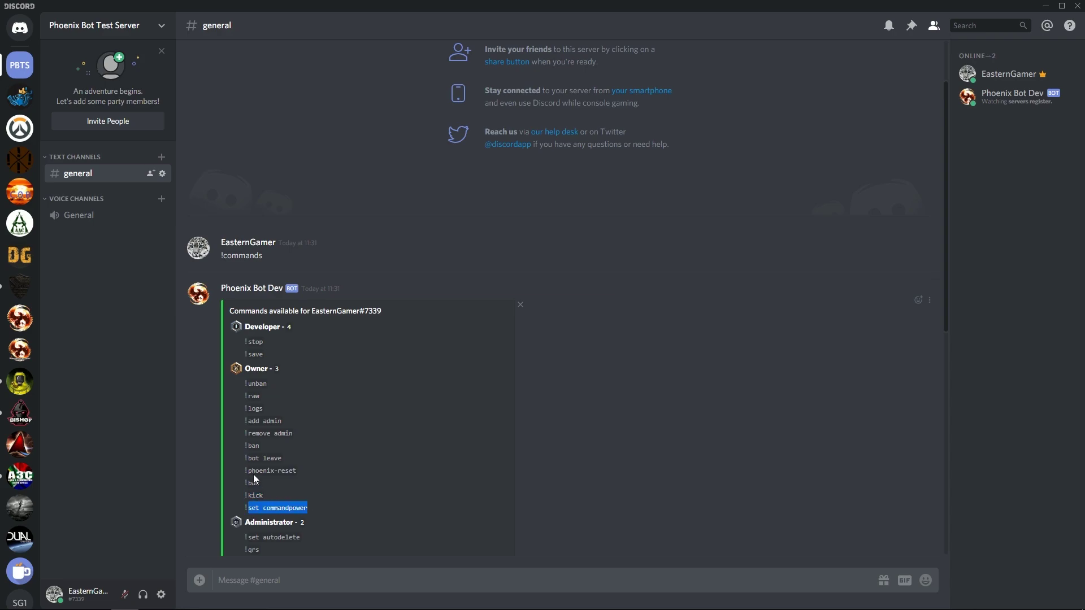
left_click(305, 449)
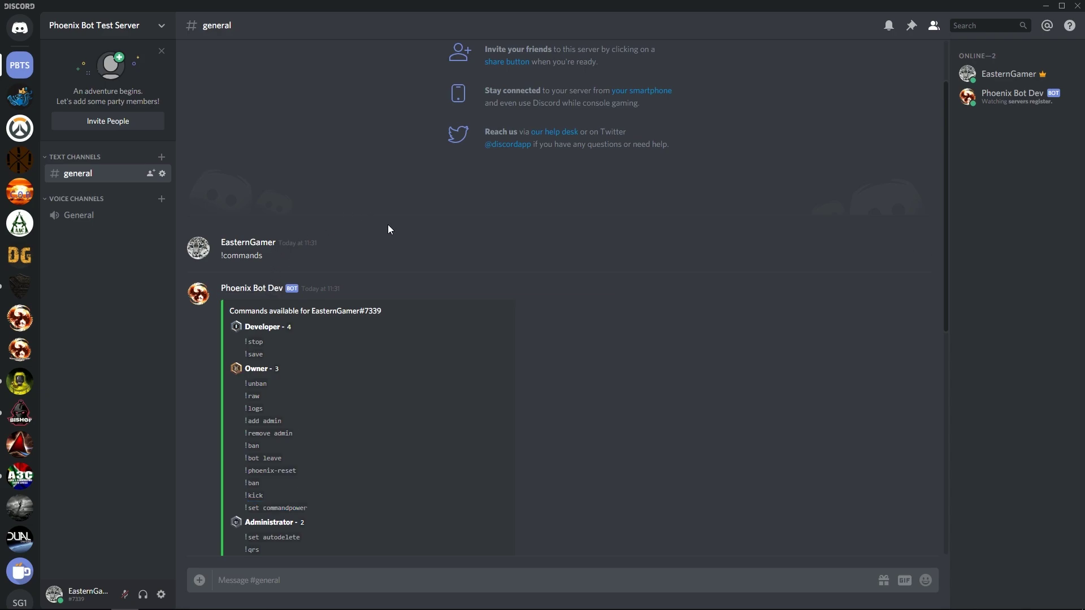
- Drag the Phoenix Bot Dev role to the top of the server's Roles list and save the change
left_click(168, 27)
left_click(123, 97)
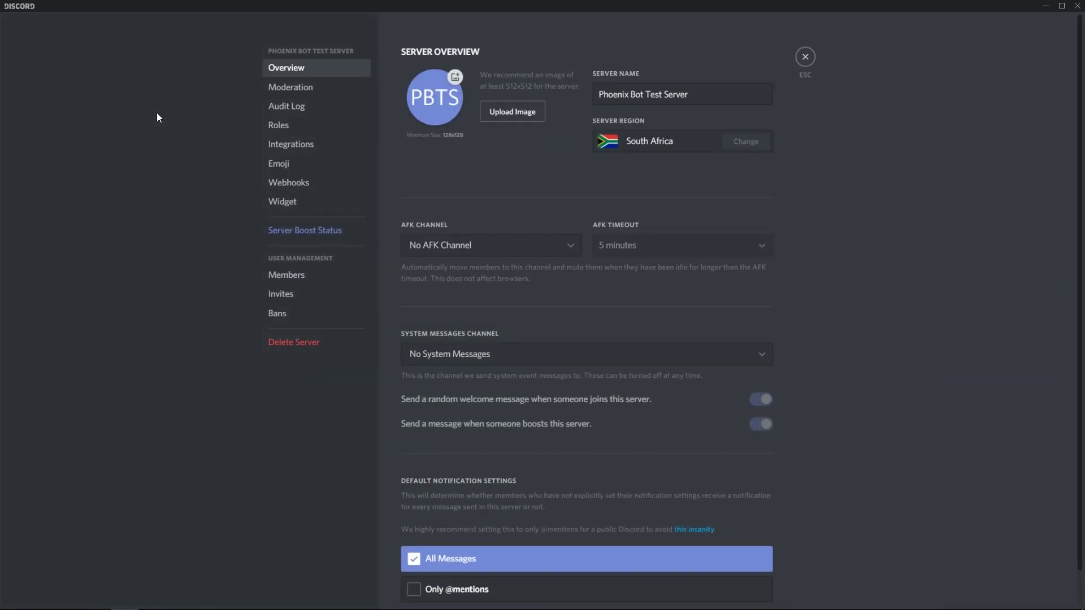
left_click(291, 123)
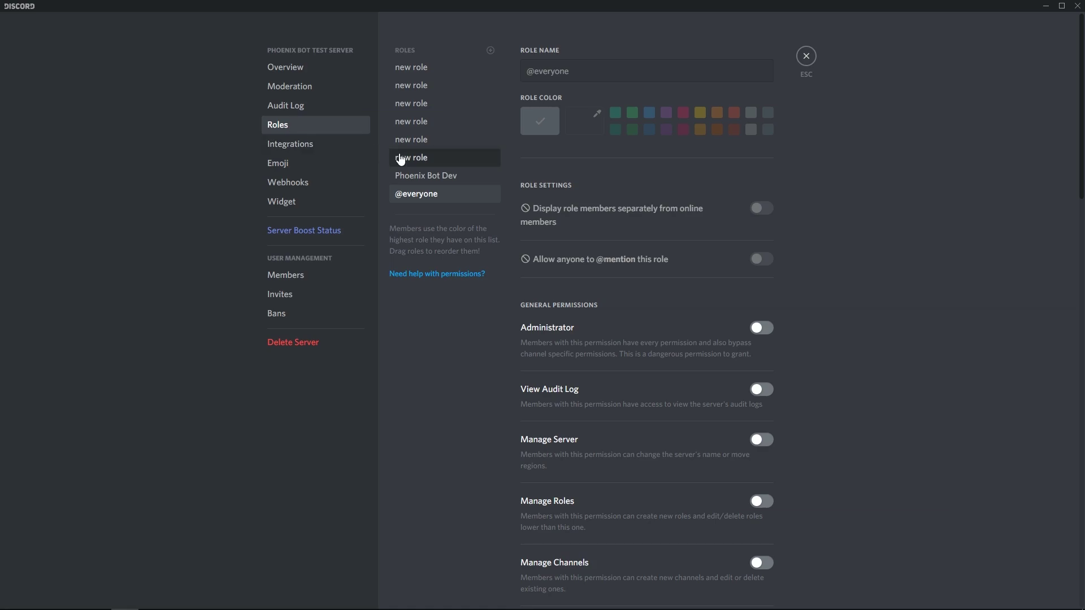
left_click(423, 175)
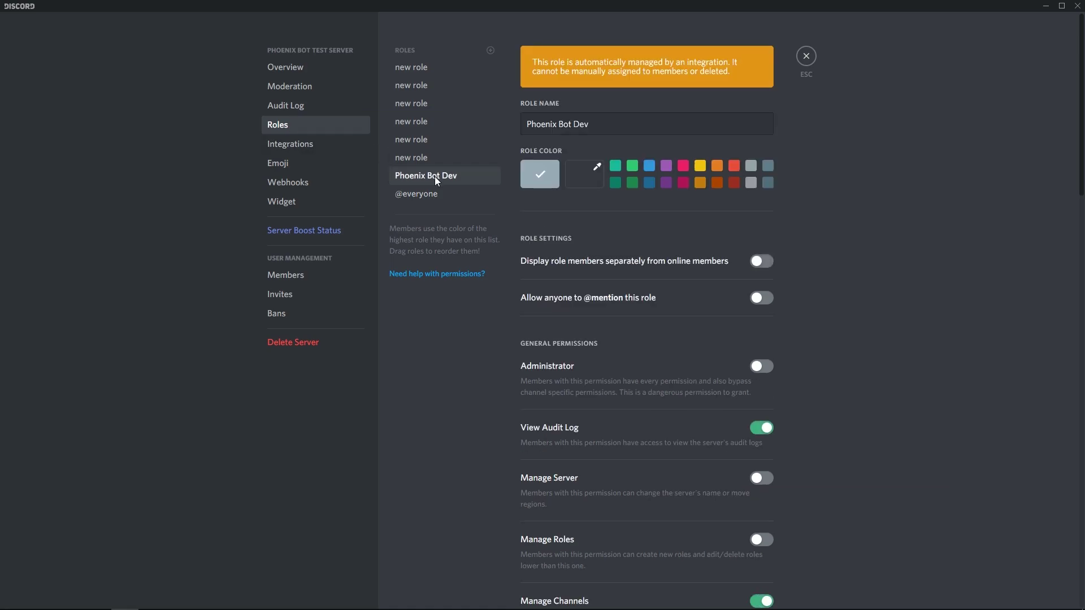
left_click_drag(435, 176, 434, 67)
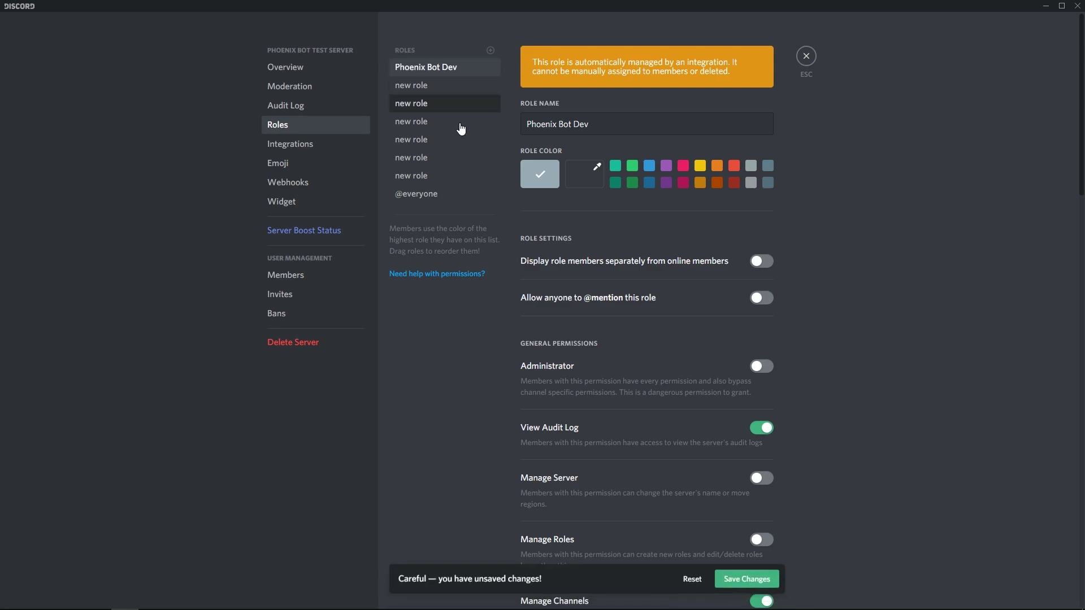
left_click(746, 580)
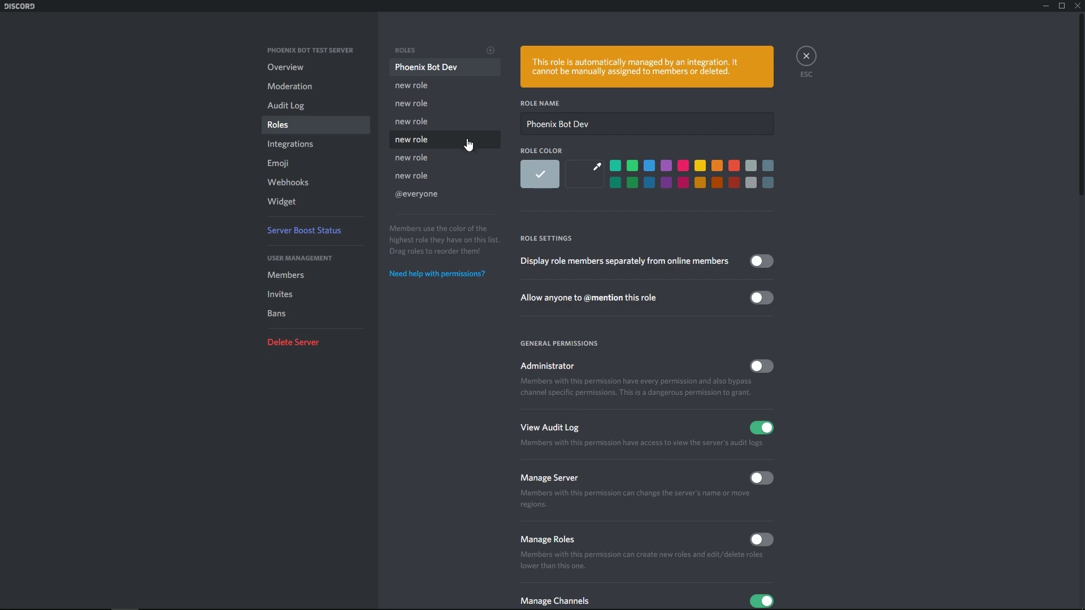
left_click(806, 56)
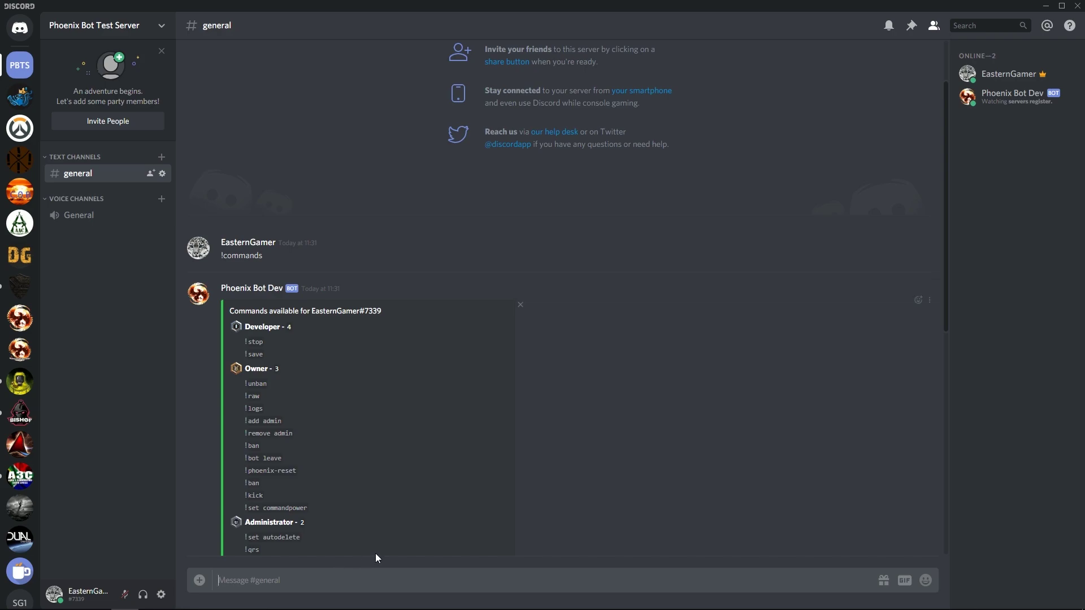
- Send !unban all and confirm the unban request
type("!unban all")
key("Return")
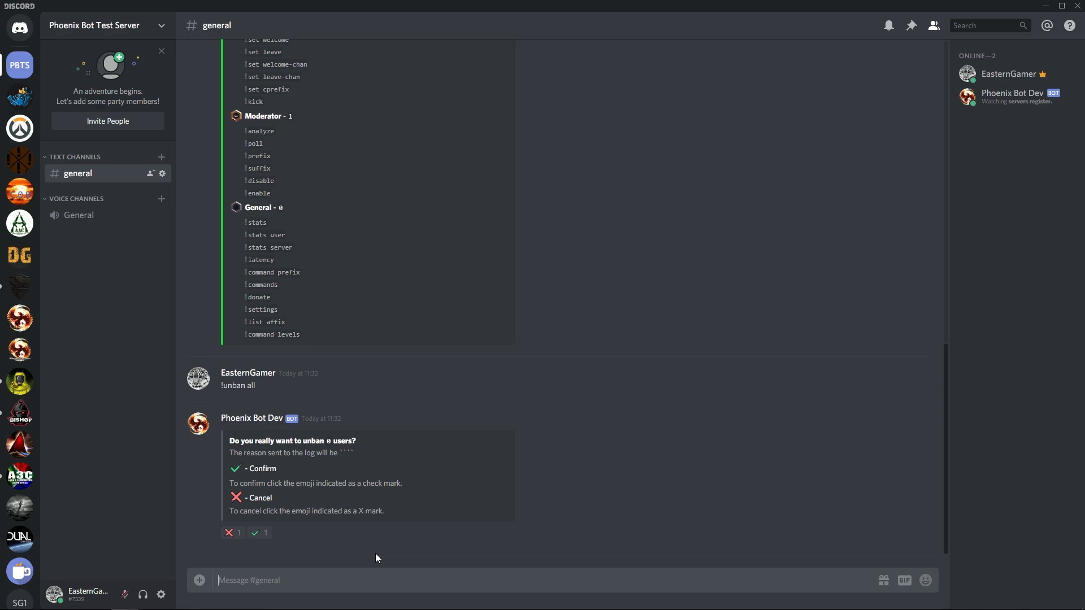
left_click(259, 533)
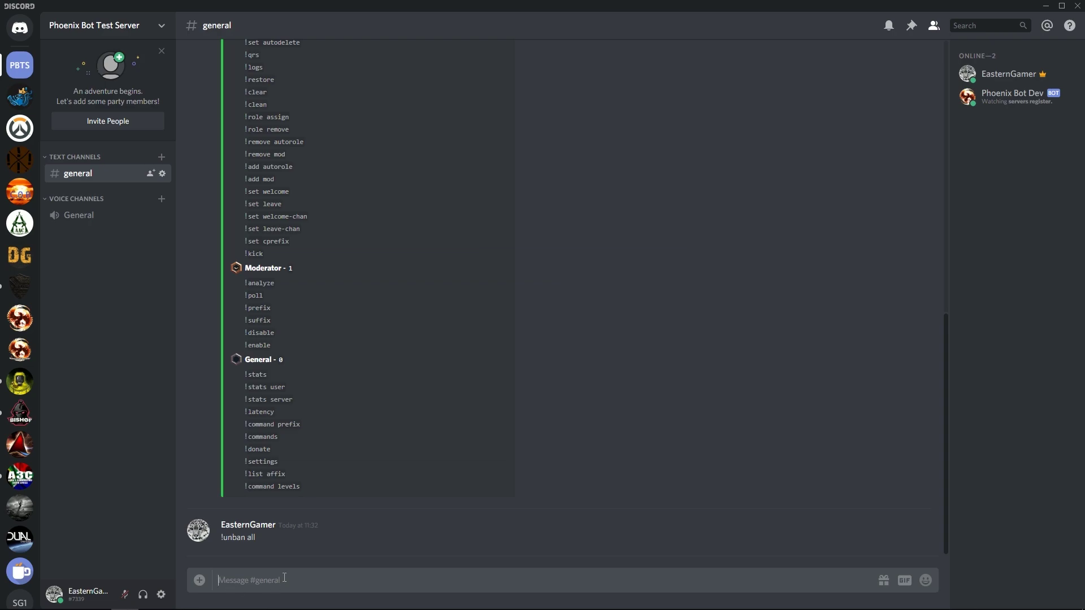
type("!u")
type("ban")
type(" @")
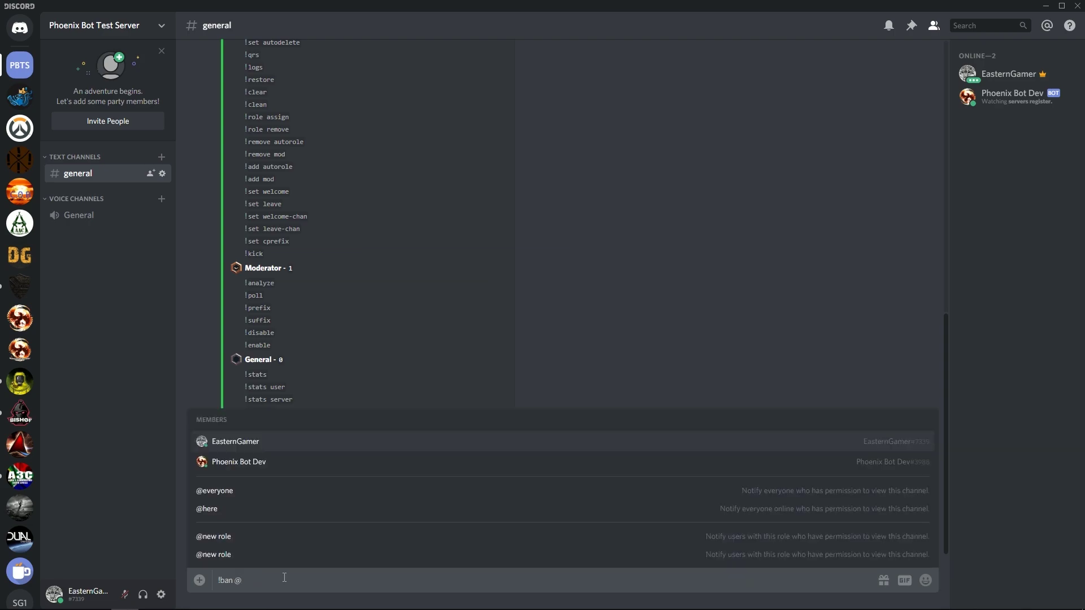
key("Down")
key("Down")
key("Down")
key("Down")
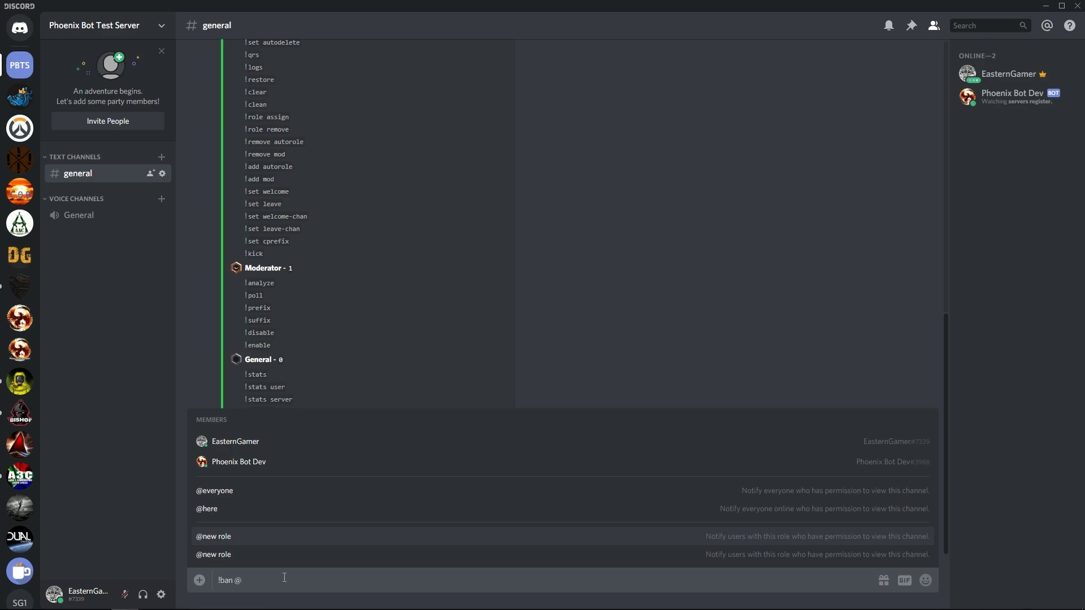
key("Return")
key("Return")
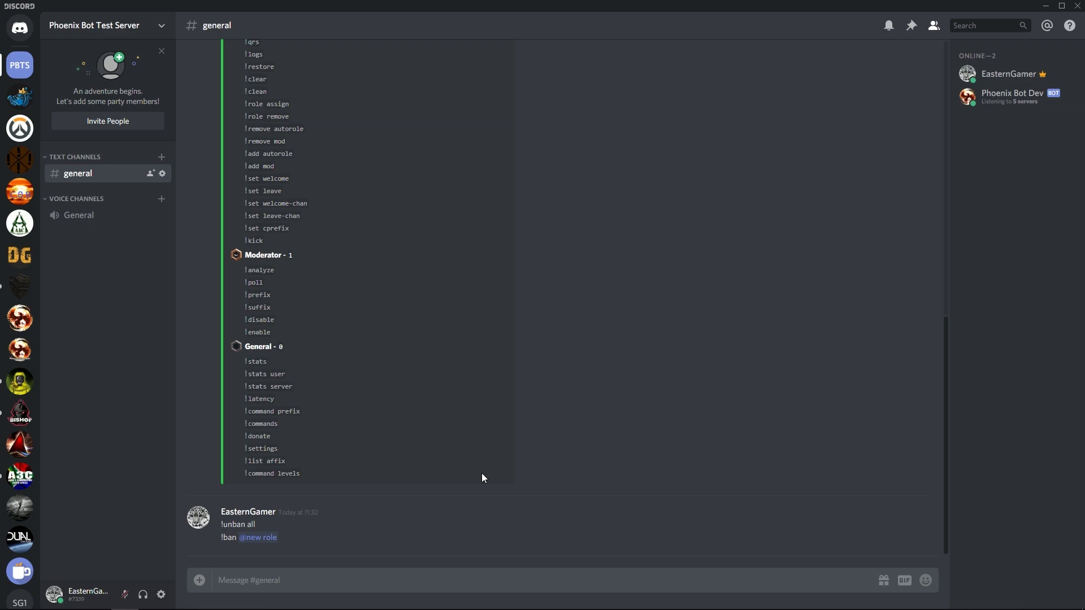
scroll(482, 473, "up", 5)
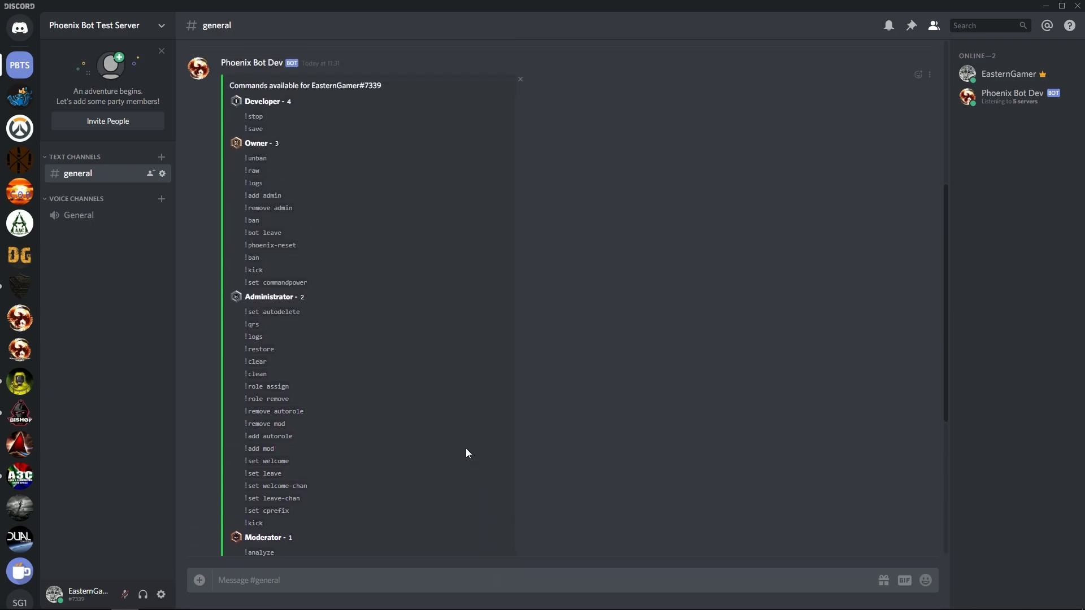
type("!raw @")
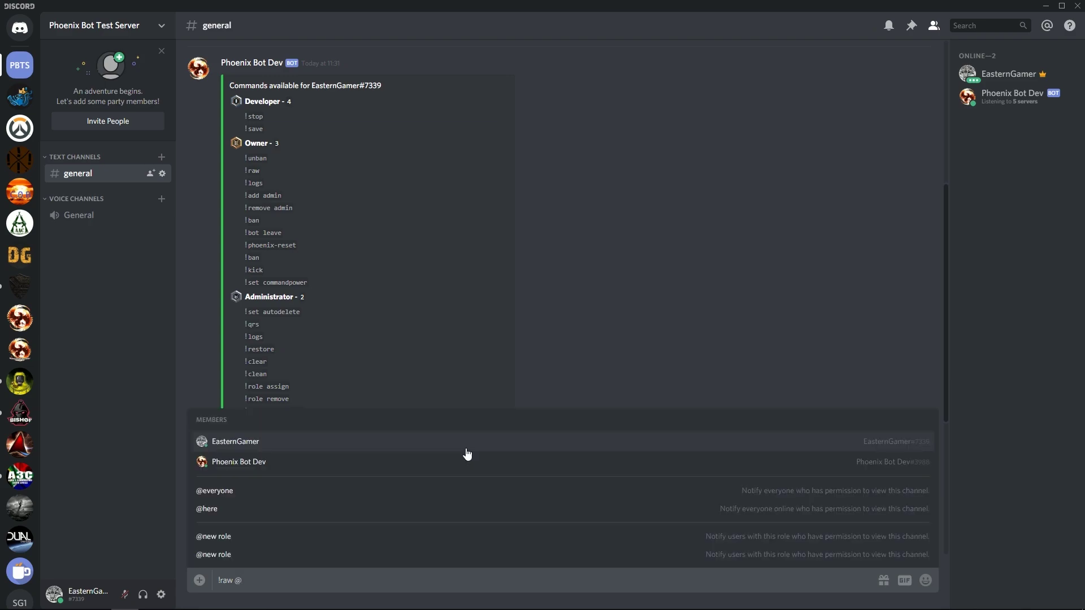
key("Down")
key("Down")
key("Down")
key("Down")
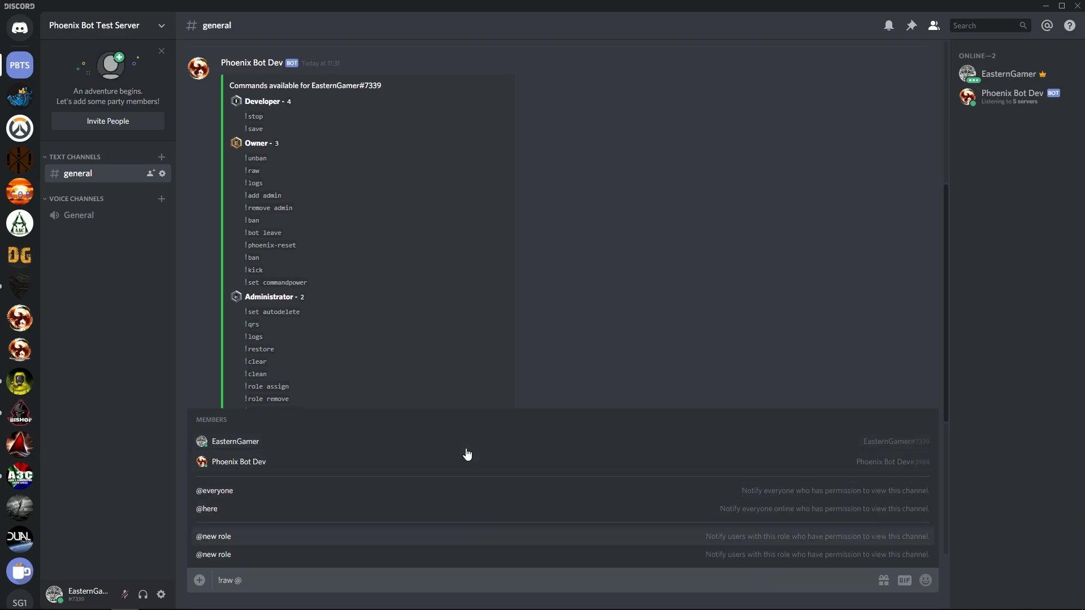
key("Return")
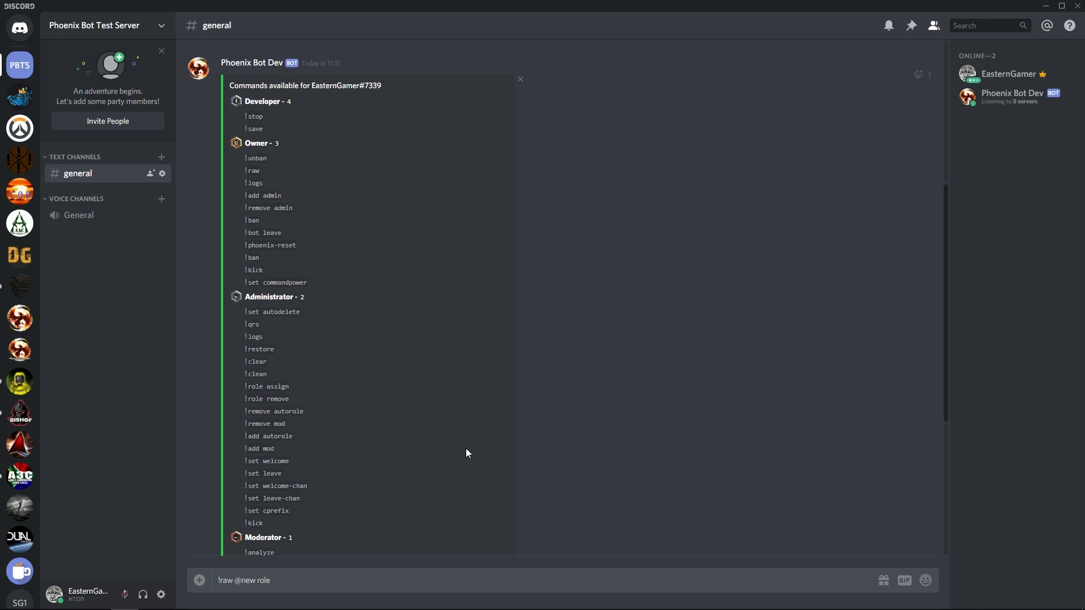
key("Return")
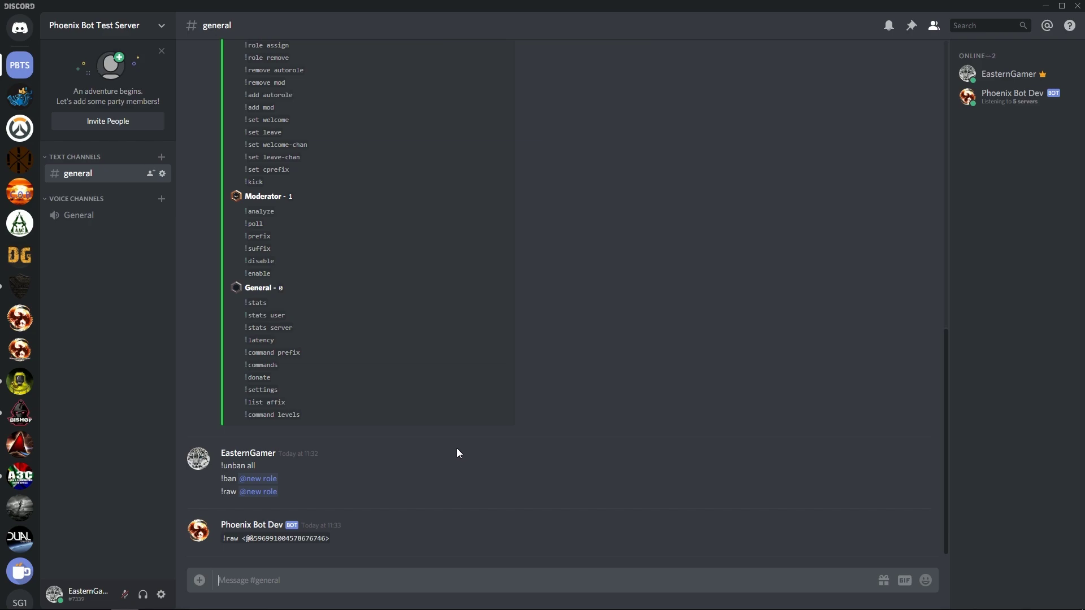
- Copy the returned role ID from the bot's reply and send it as a message
mouse_move(327, 538)
left_mouse_down()
mouse_move(248, 540)
mouse_move(319, 543)
left_mouse_up()
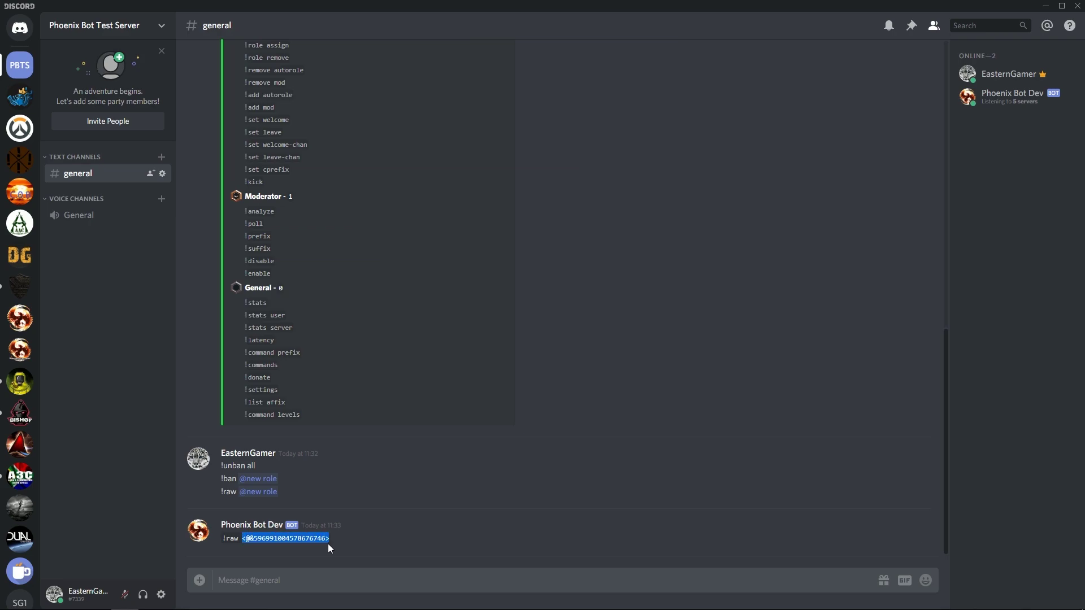
key("ctrl+c")
left_click(317, 576)
key("ctrl+v")
key("Return")
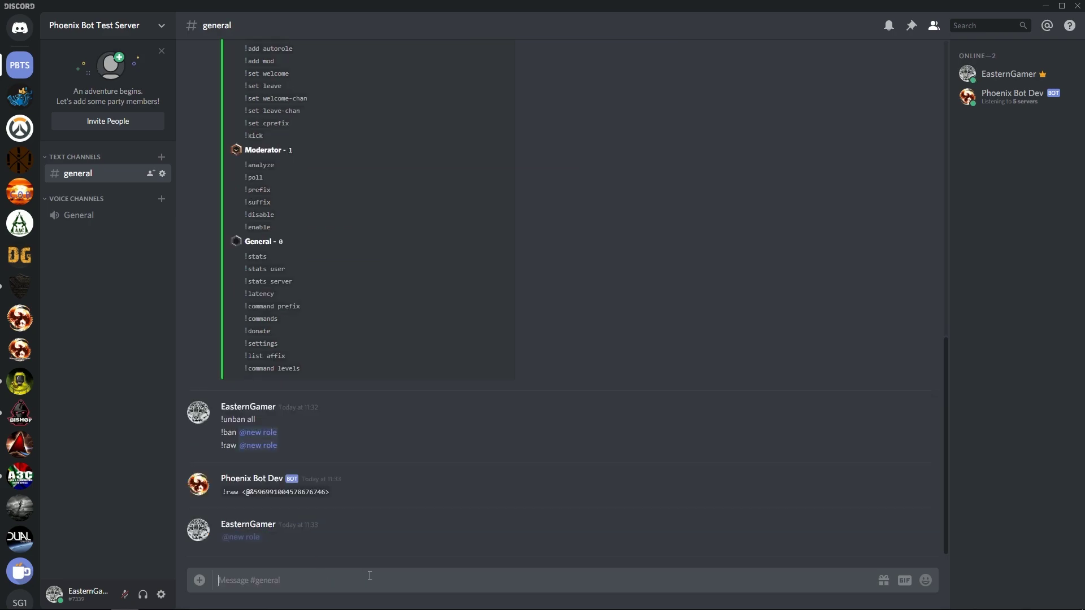
double_click(237, 537)
double_click(254, 446)
left_click(255, 569)
type("!raw @P")
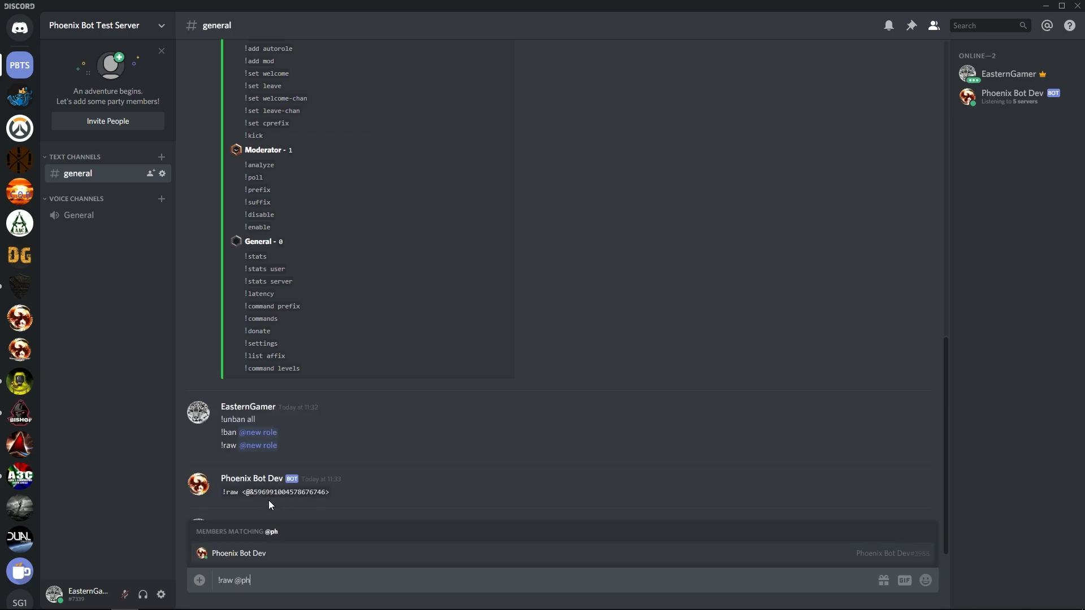
key("Tab")
key("Return")
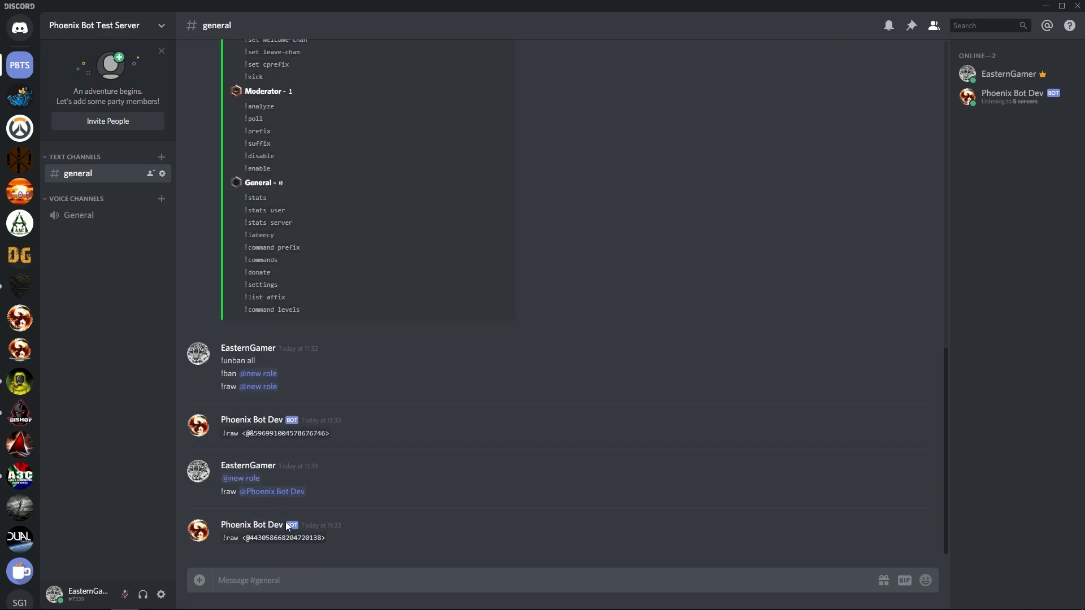
left_click_drag(249, 540, 317, 543)
left_click(260, 579)
- Send !raw with the fox emoji and select the emoji in the bot's reply
type("!raw")
left_click(925, 581)
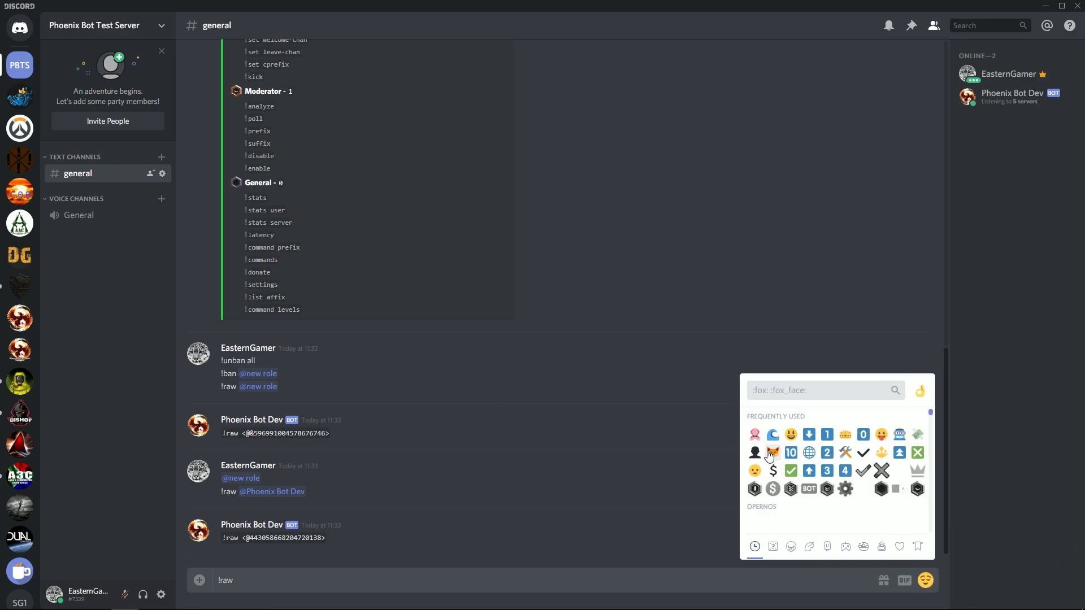
left_click(772, 453)
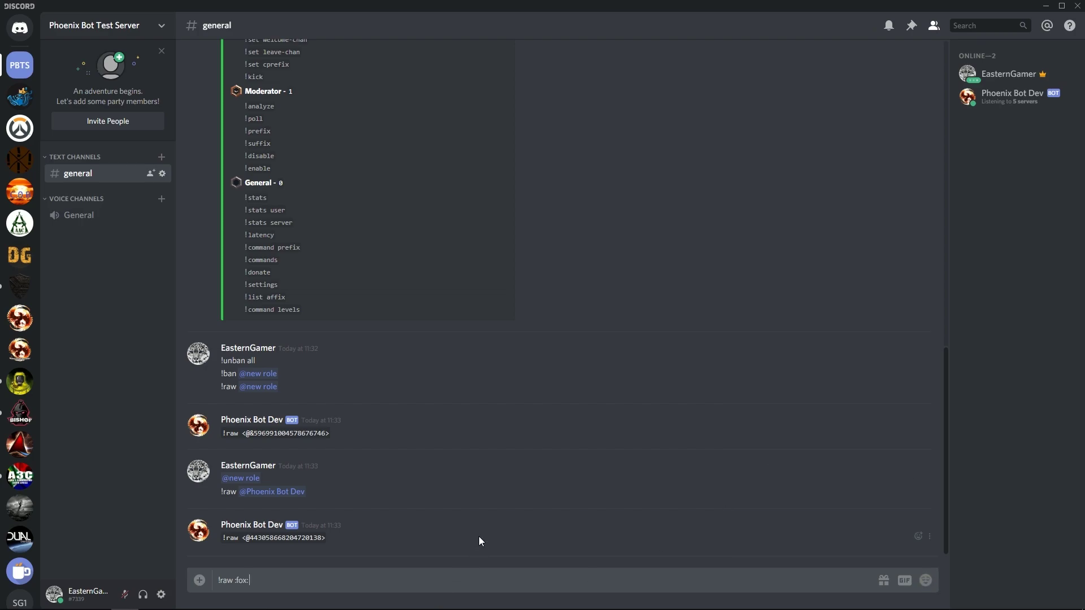
key("Return")
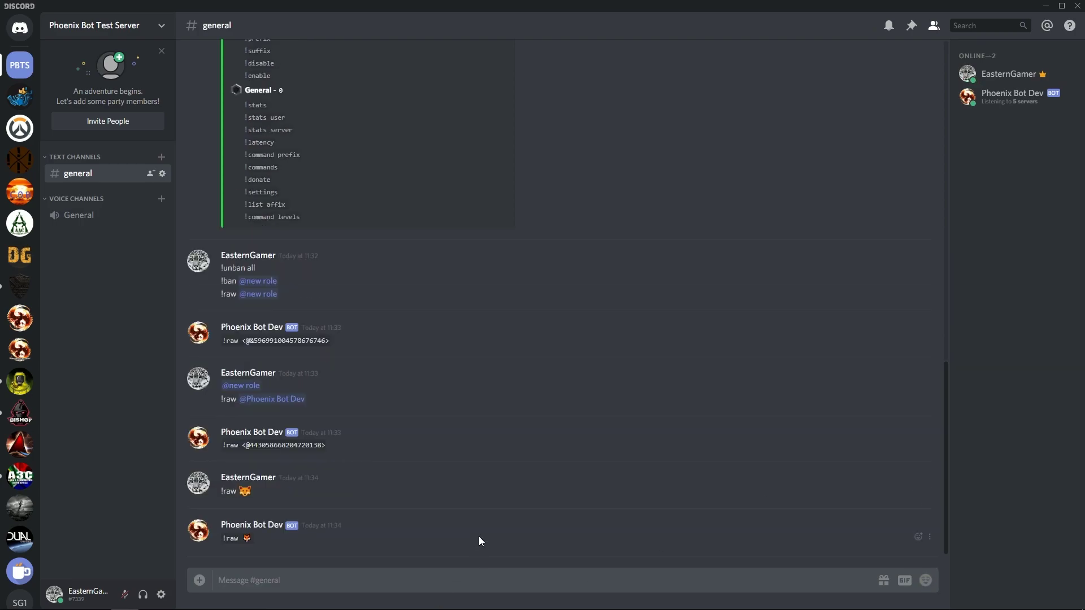
double_click(246, 538)
- Change the owner's server nickname to the fox emoji followed by their username, then check the profile
left_click(1011, 76)
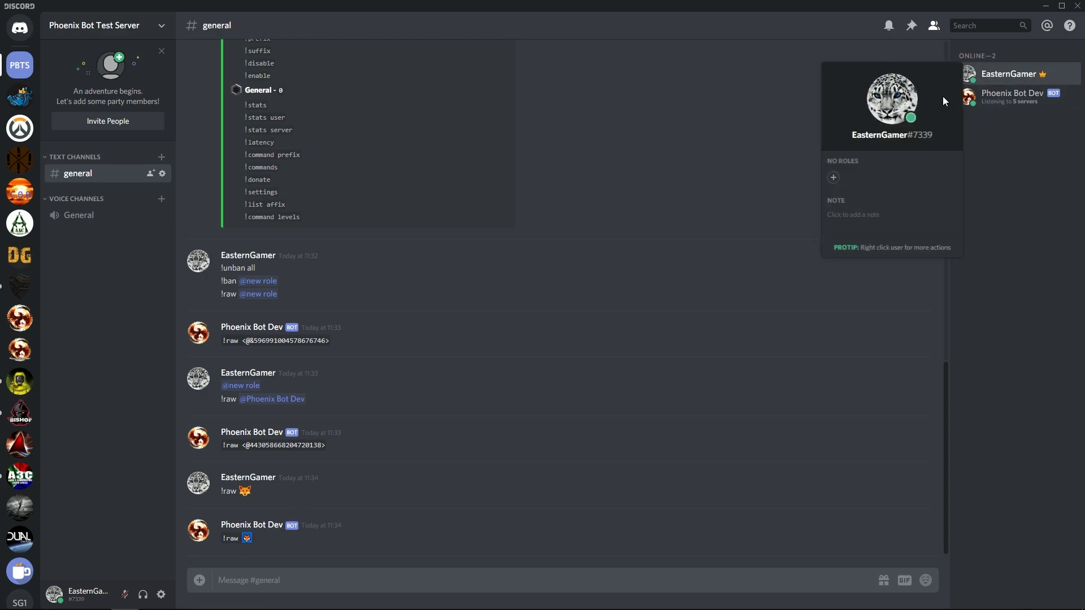
right_click(1012, 78)
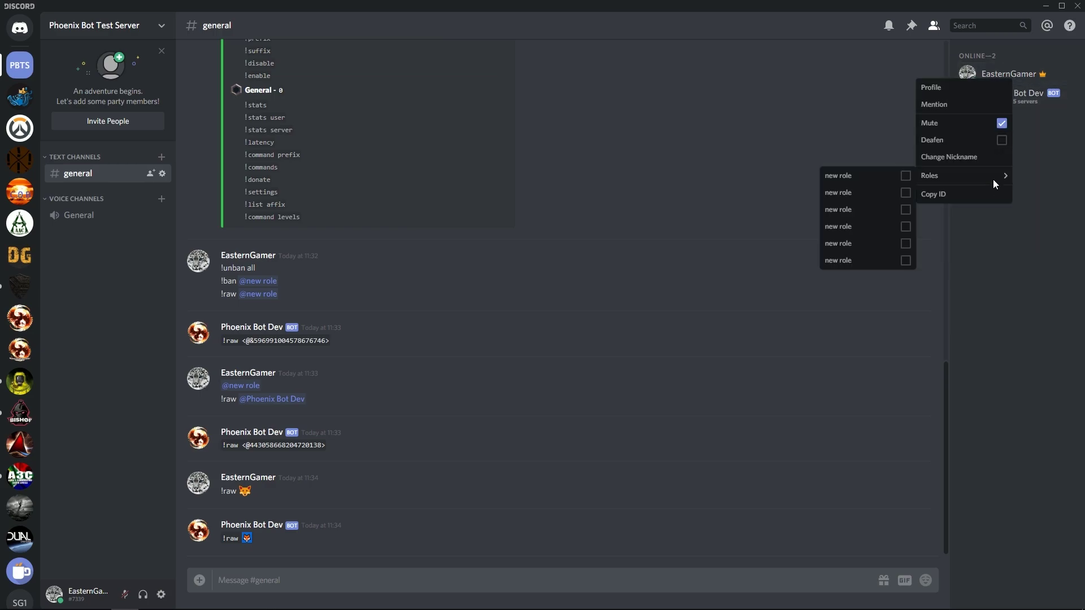
left_click(965, 161)
key("ctrl+v")
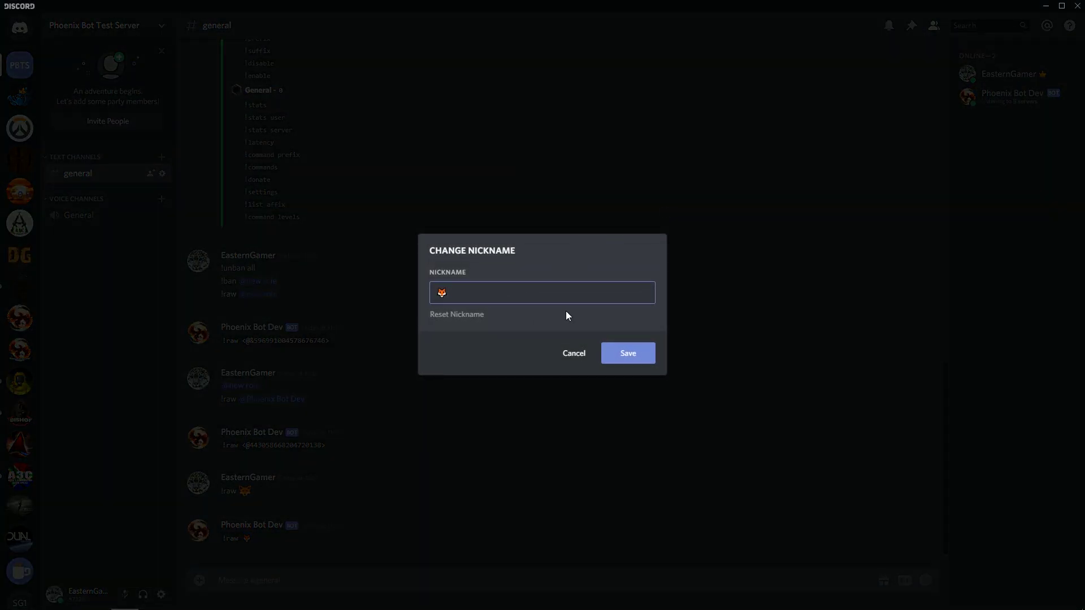
type("Eastre")
key("BackSpace")
key("BackSpace")
key("BackSpace")
type("ternGamer")
key("Return")
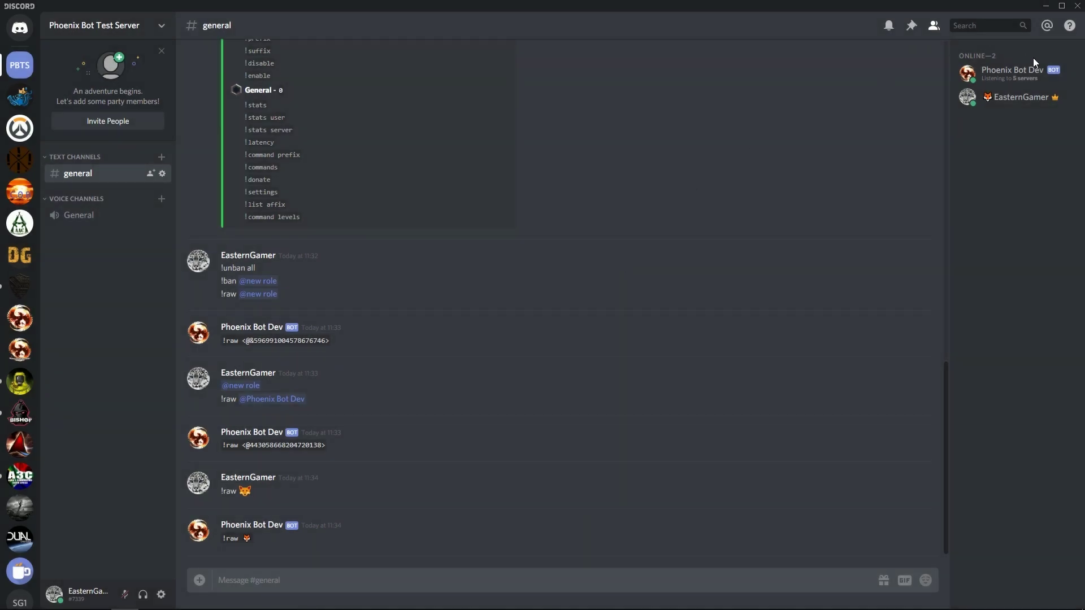
left_click(989, 101)
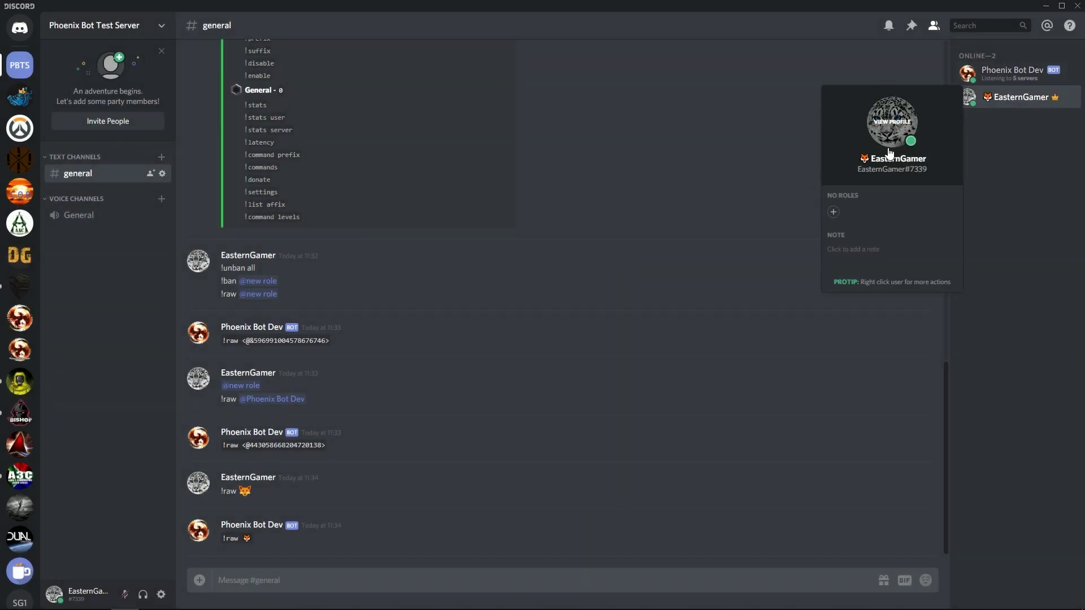
double_click(244, 491)
left_click(985, 100)
- Send !logs, which errors asking for get or clear, then send !logs get
left_click(411, 322)
scroll(350, 249, "up", 6)
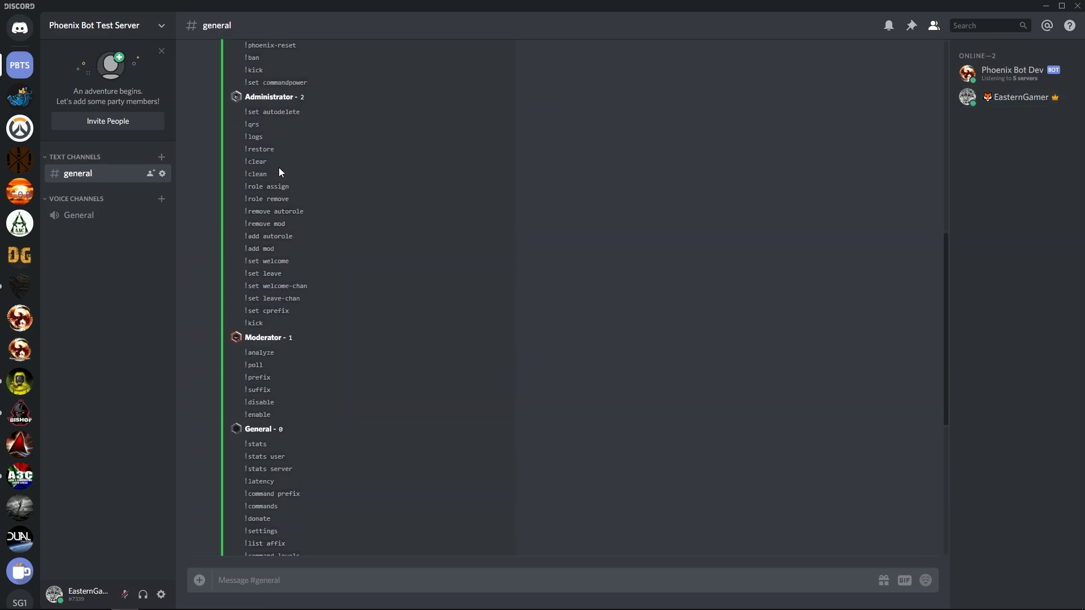
scroll(260, 308, "up", 3)
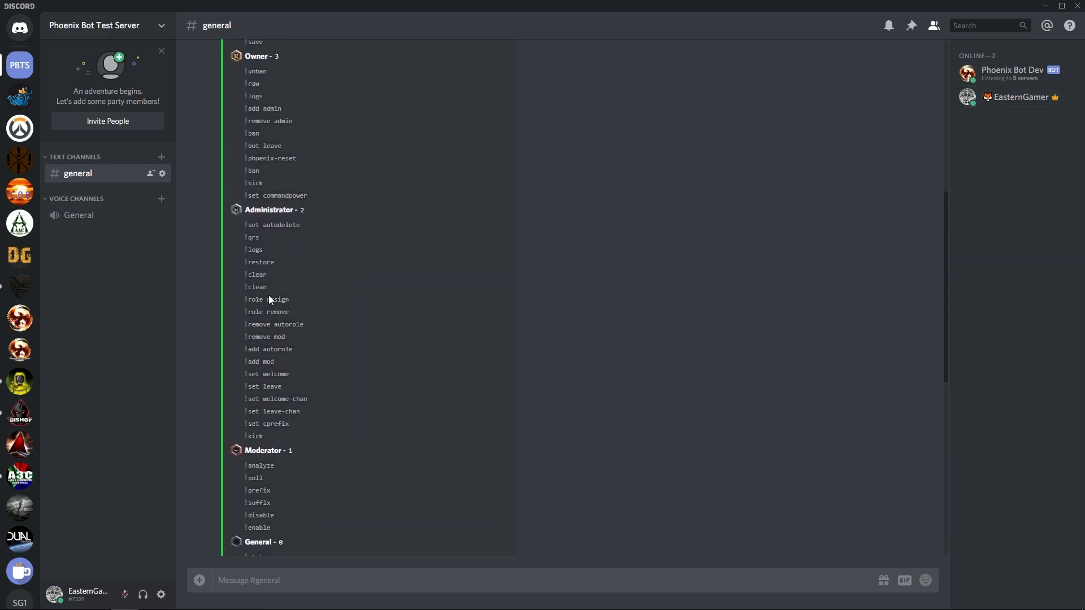
scroll(285, 246, "up", 2)
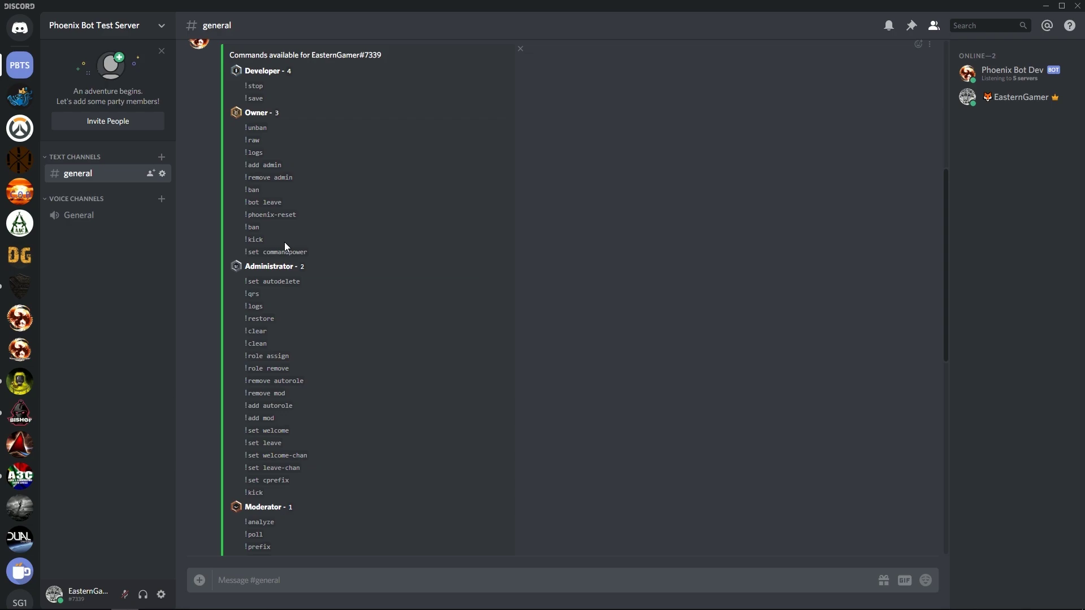
scroll(285, 242, "down", 10)
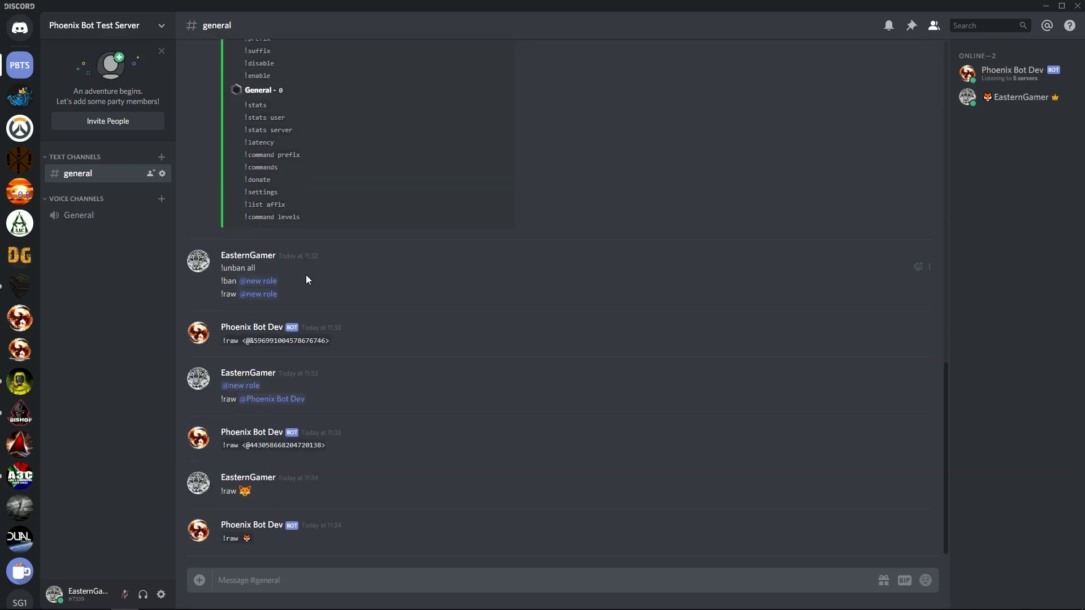
type("!logs")
key("Return")
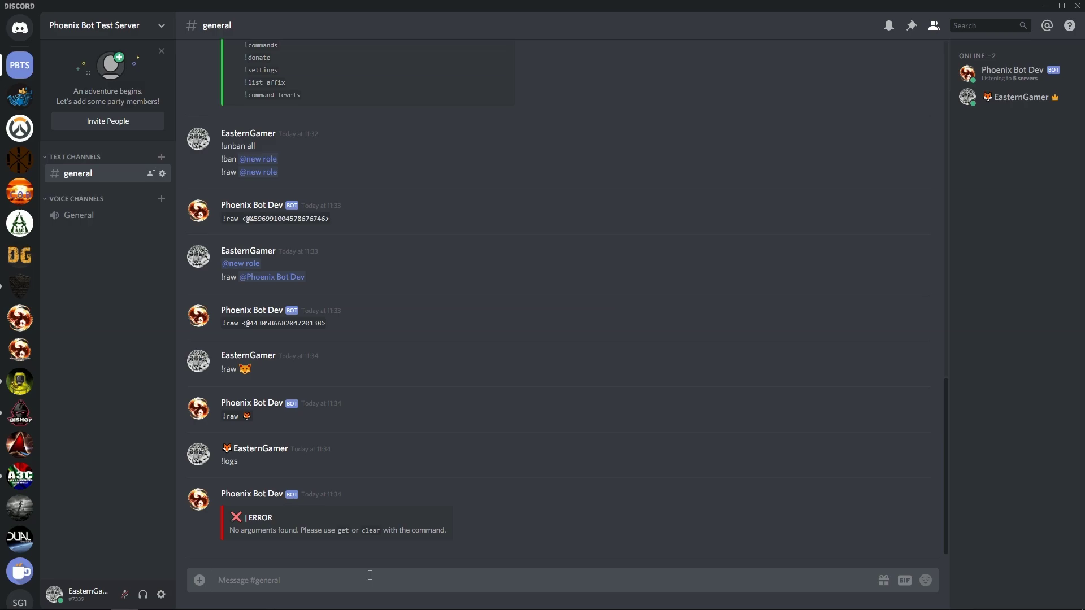
type("!logs get")
key("Return")
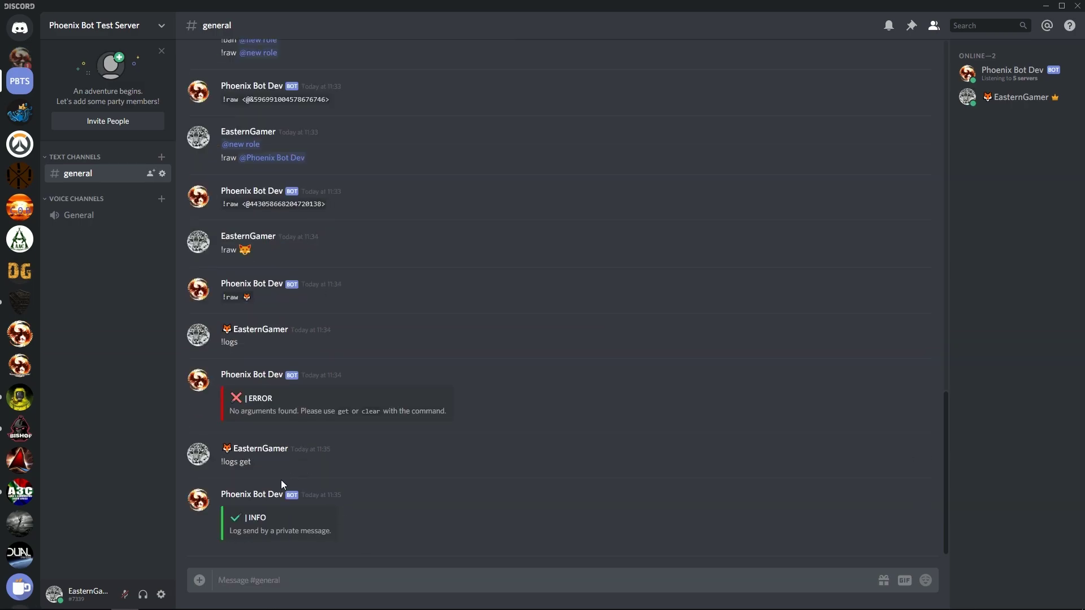
- Open Log.log from the bot's DM, maximize Notepad, inspect the command entries and timings, then close it
left_click(20, 57)
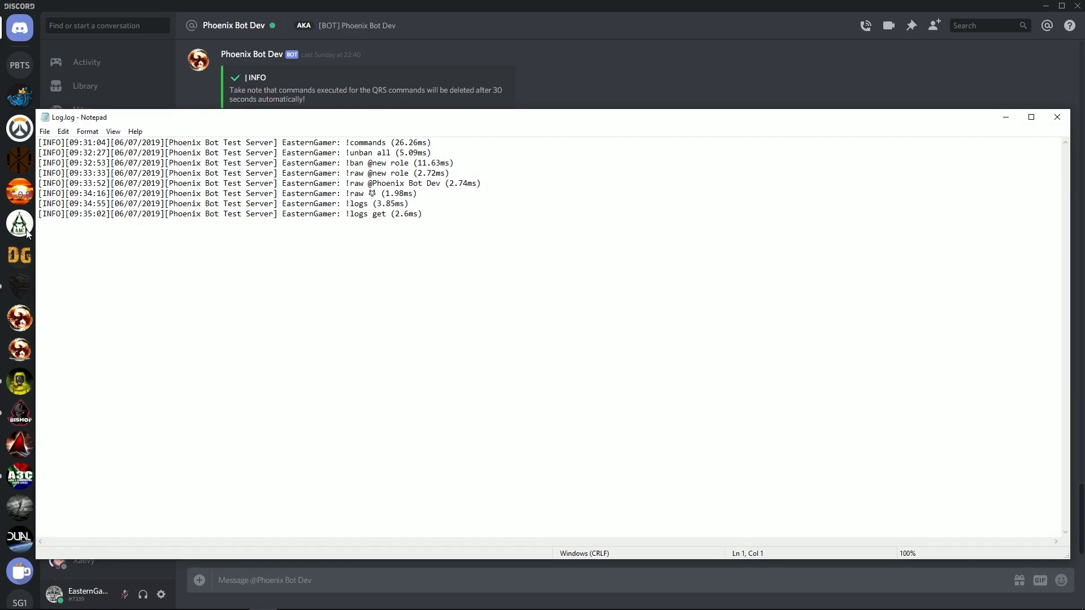
double_click(280, 117)
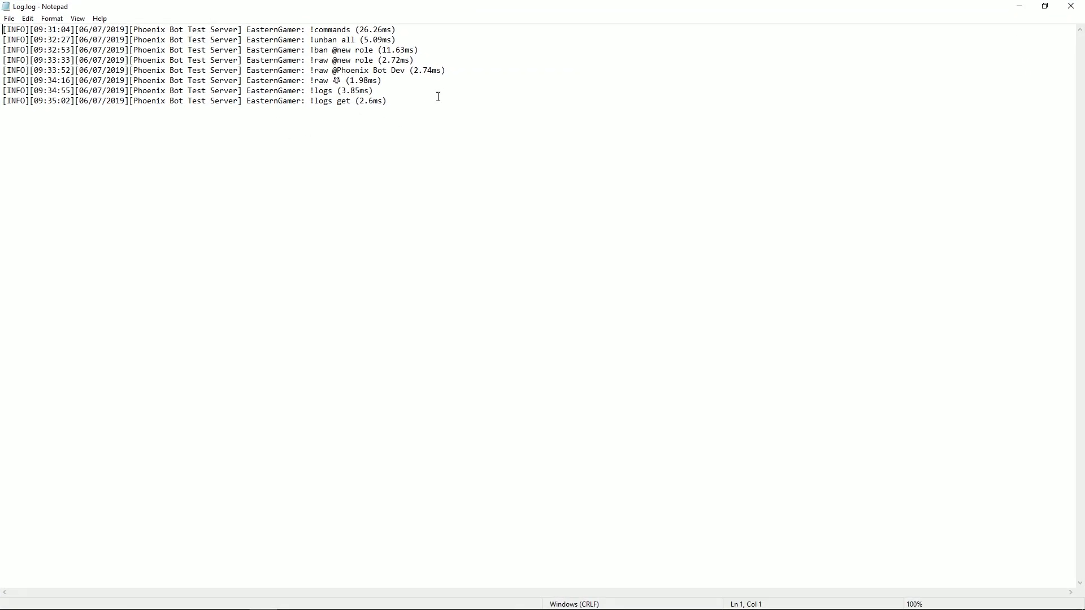
left_click_drag(439, 97, 4, 41)
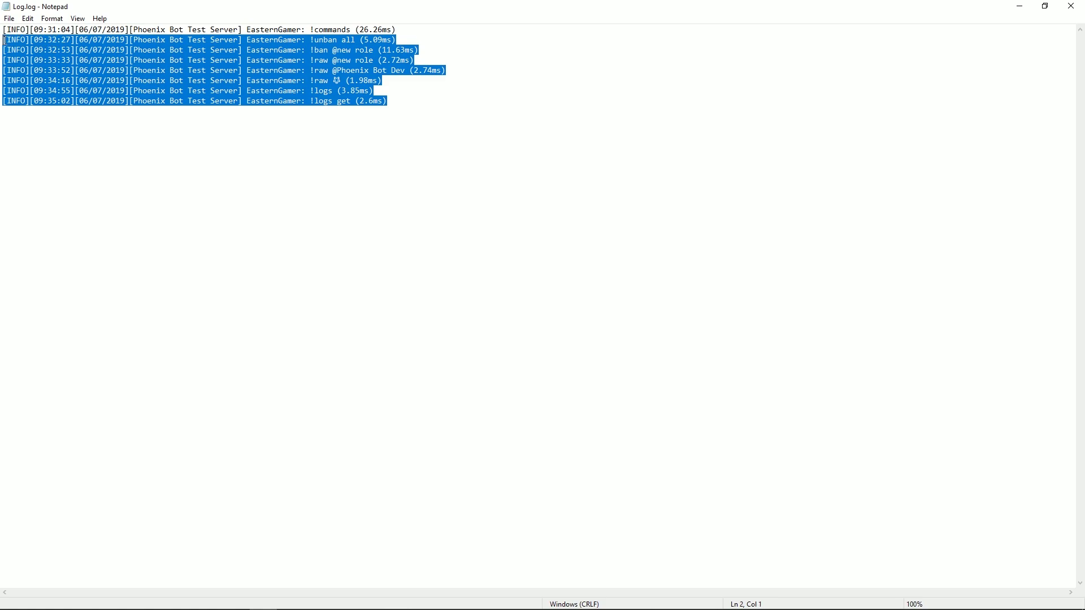
left_click(220, 40)
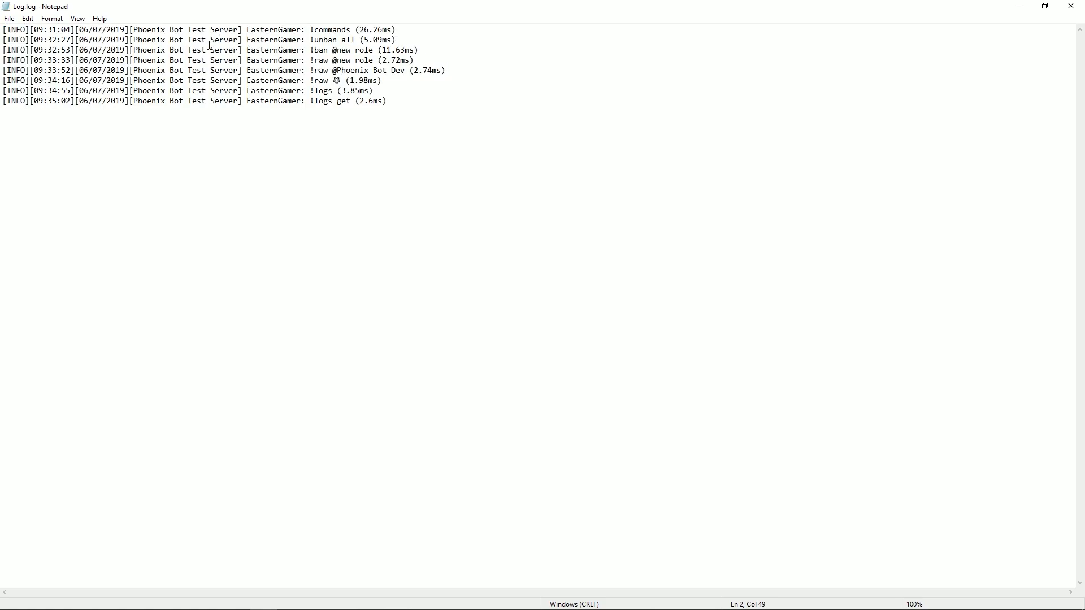
left_click(20, 29)
left_click_drag(302, 32, 383, 31)
left_click(247, 31)
left_click(377, 29)
left_click_drag(374, 102, 360, 104)
left_click(1071, 6)
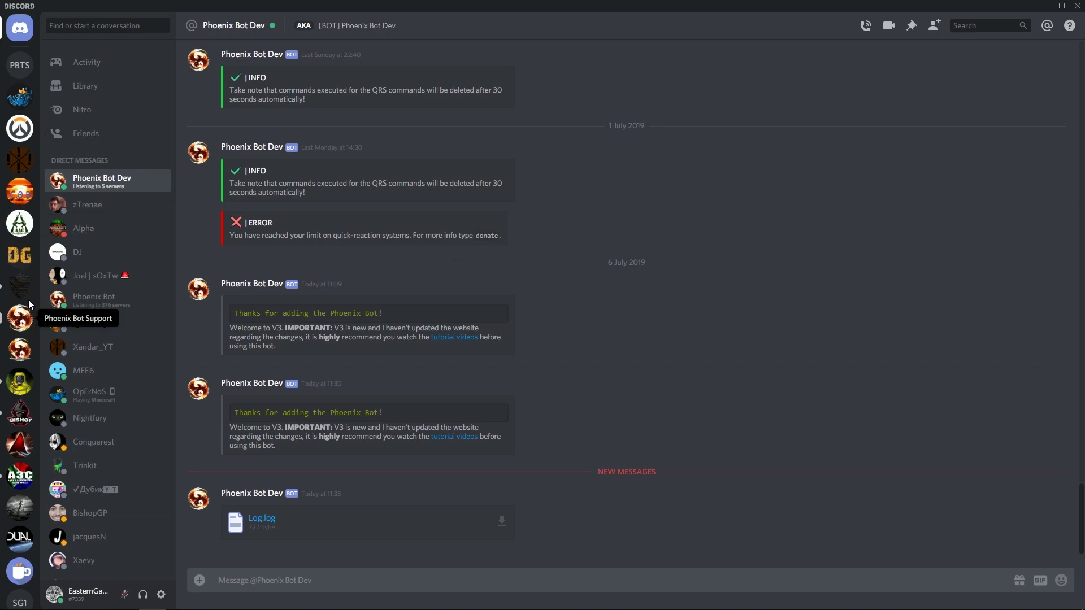
left_click(20, 65)
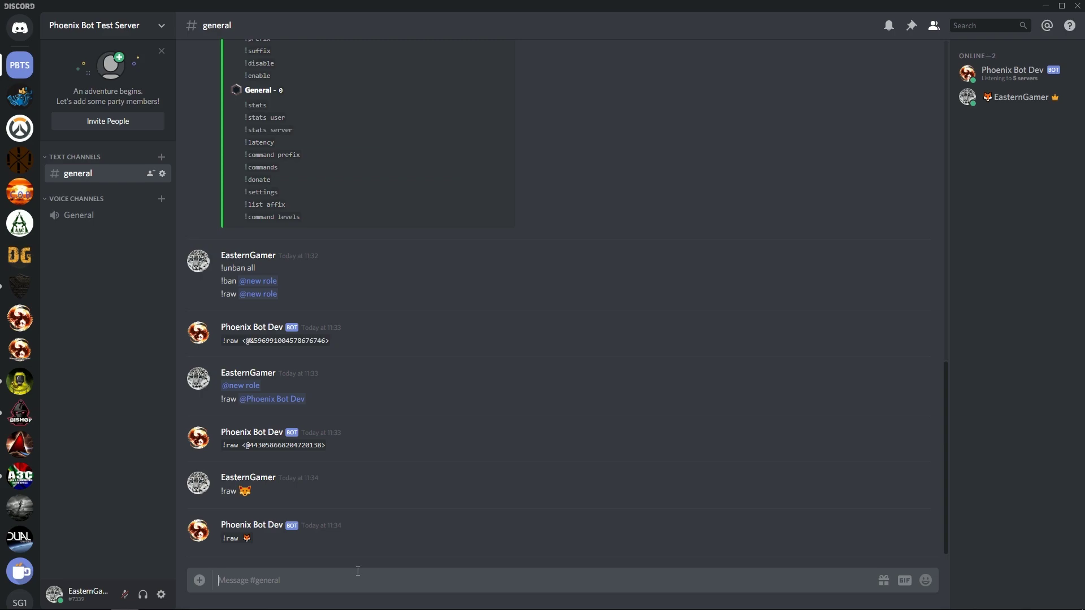
scroll(334, 409, "up", 15)
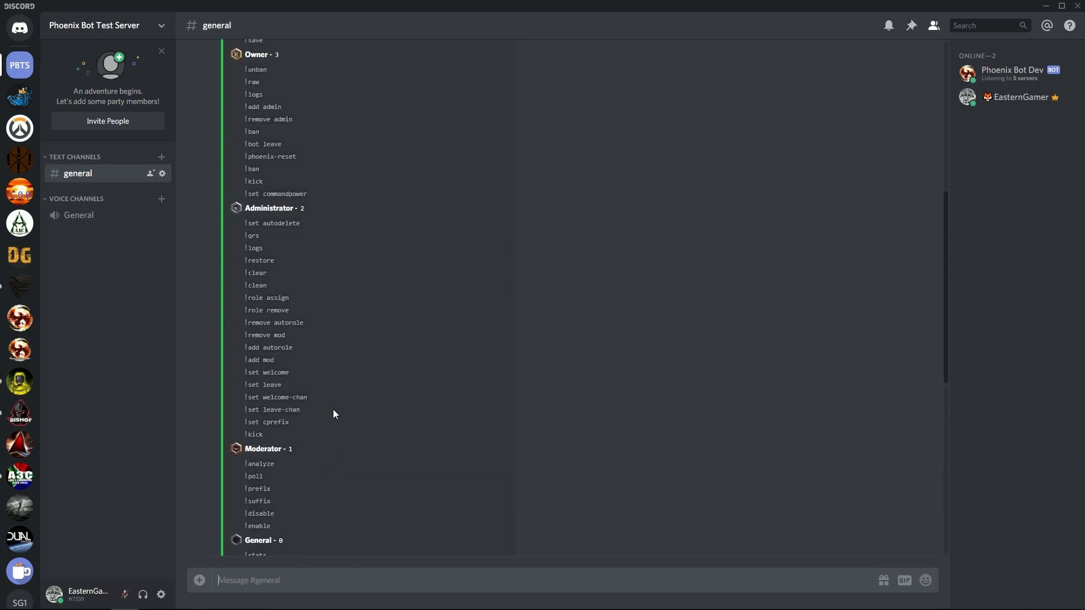
scroll(334, 380, "down", 1)
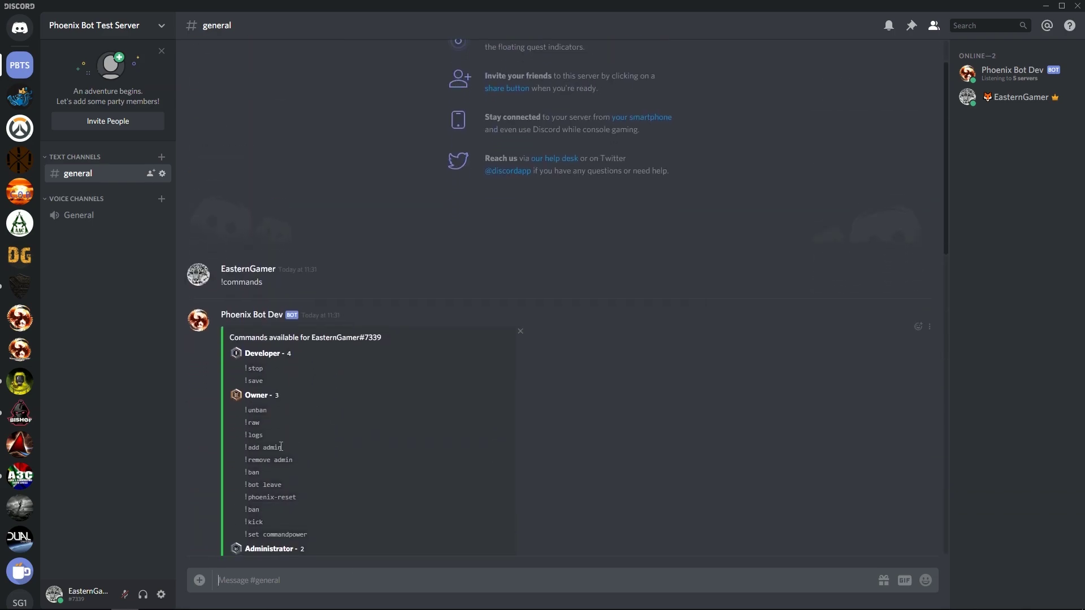
scroll(280, 457, "down", 15)
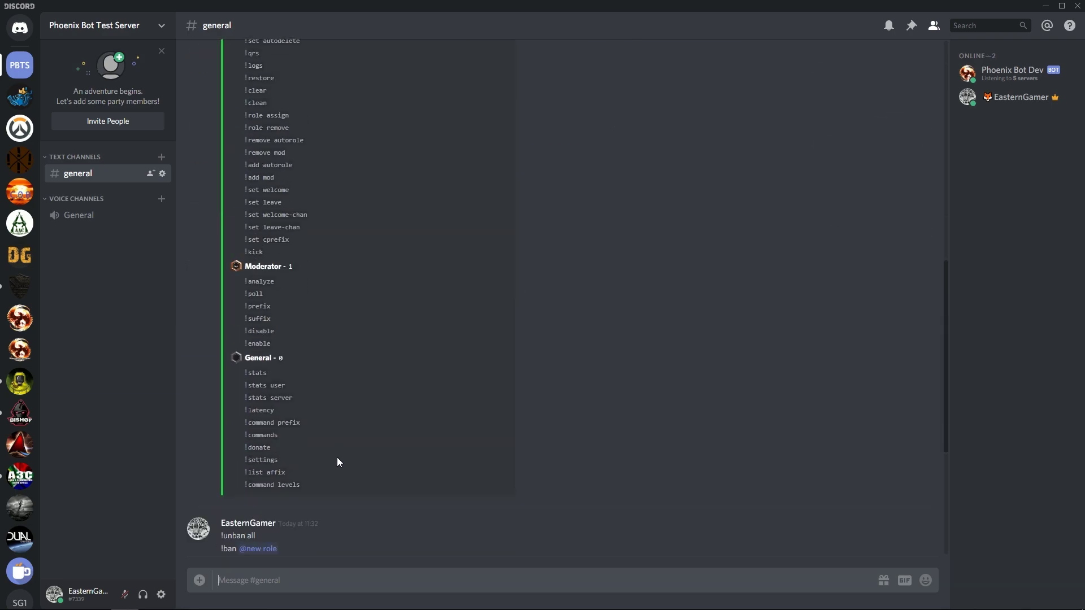
type("!a")
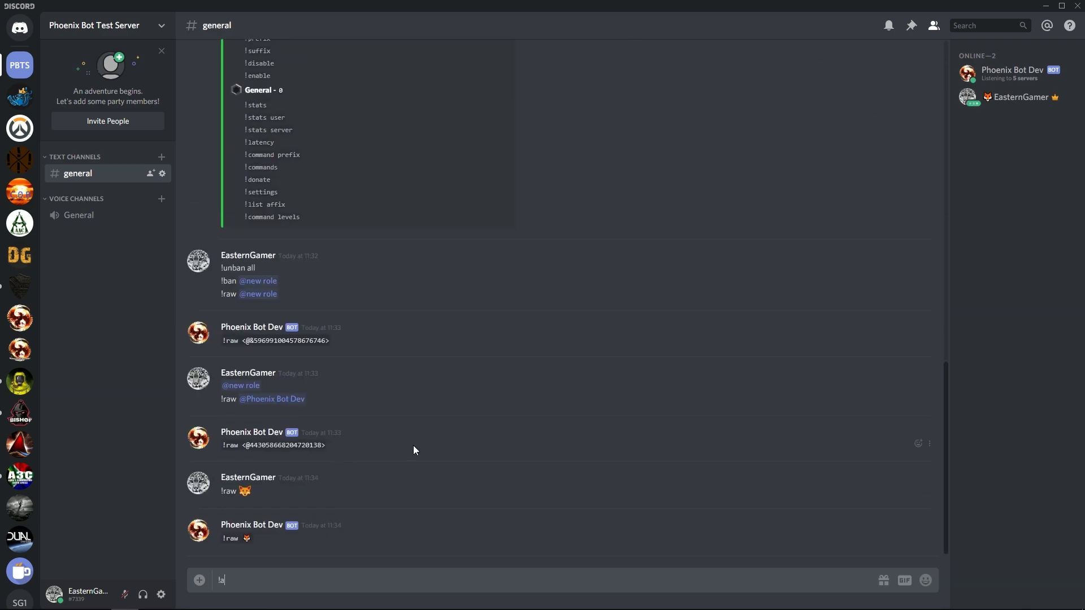
type("dd admin @")
key("Down")
key("Down")
key("Down")
key("Down")
key("Down")
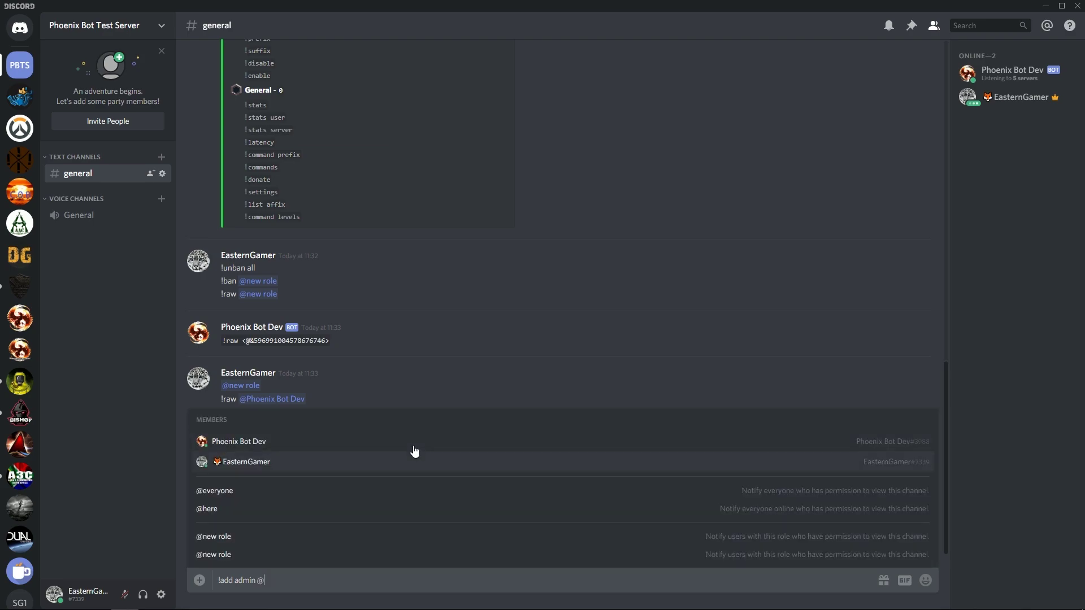
key("Up")
key("Return")
key("Return")
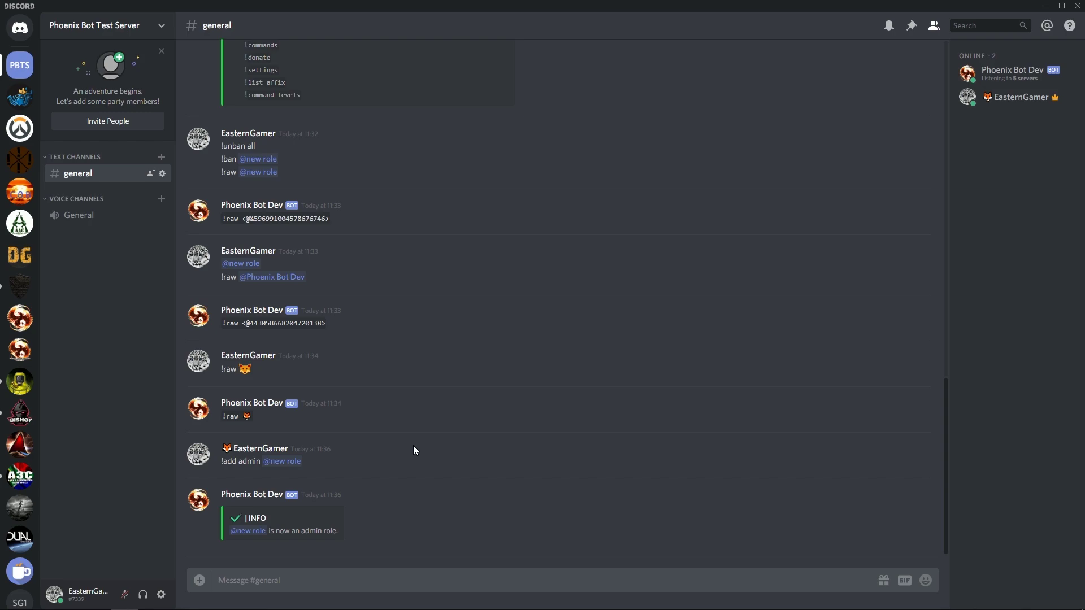
- Send the plain-text message '!add admin new role'
type("!add admin a")
key("BackSpace")
type("new role")
key("Return")
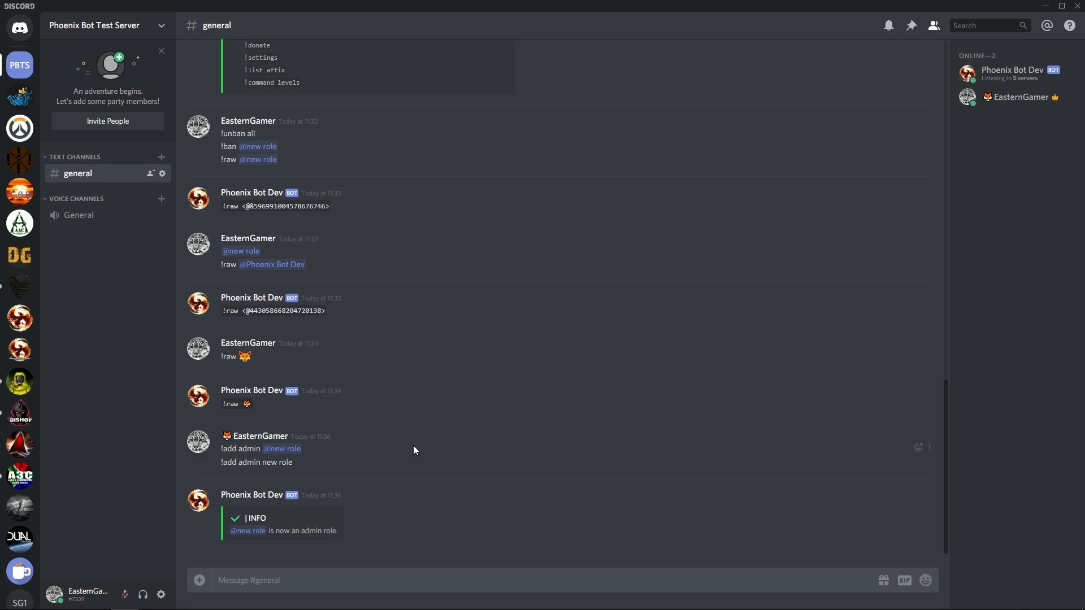
left_click_drag(301, 462, 263, 463)
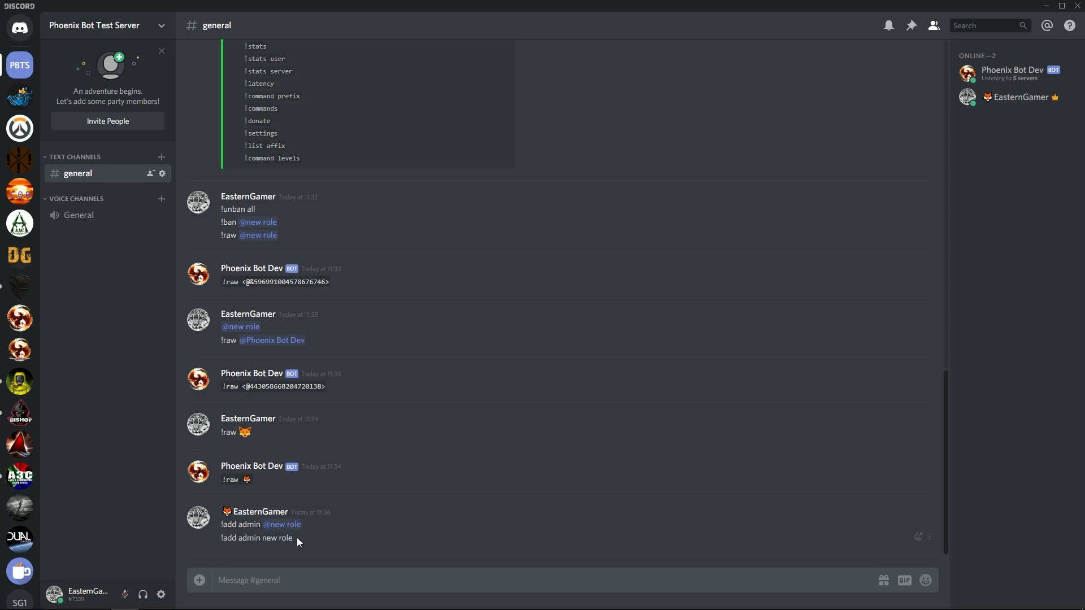
left_click_drag(293, 538, 272, 523)
left_click(330, 573)
type("!admin @")
key("Down")
key("Down")
key("Down")
key("Down")
key("Down")
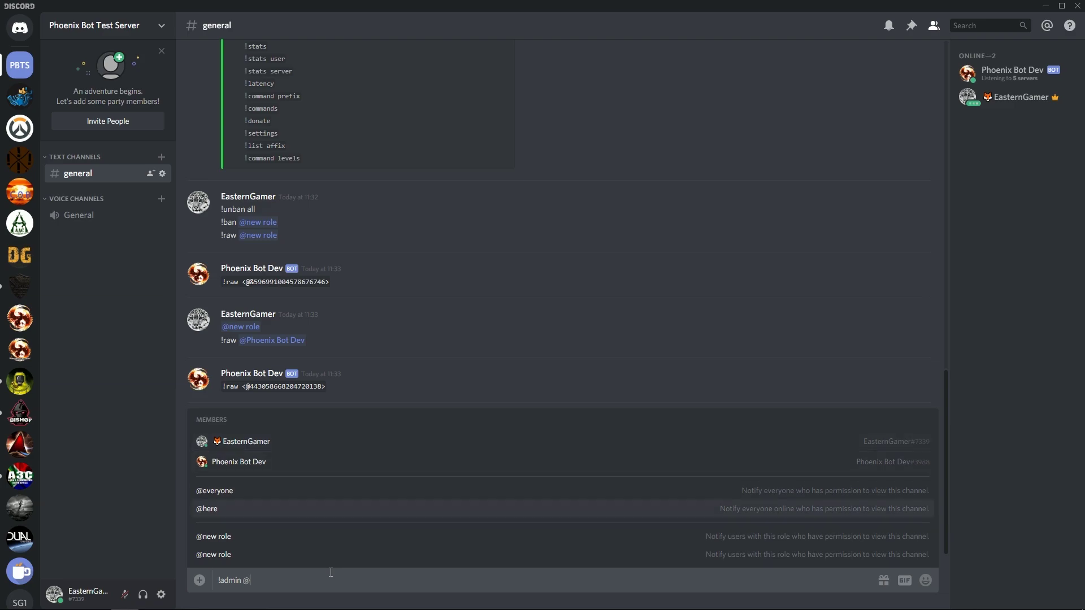
key("Return")
key("Return")
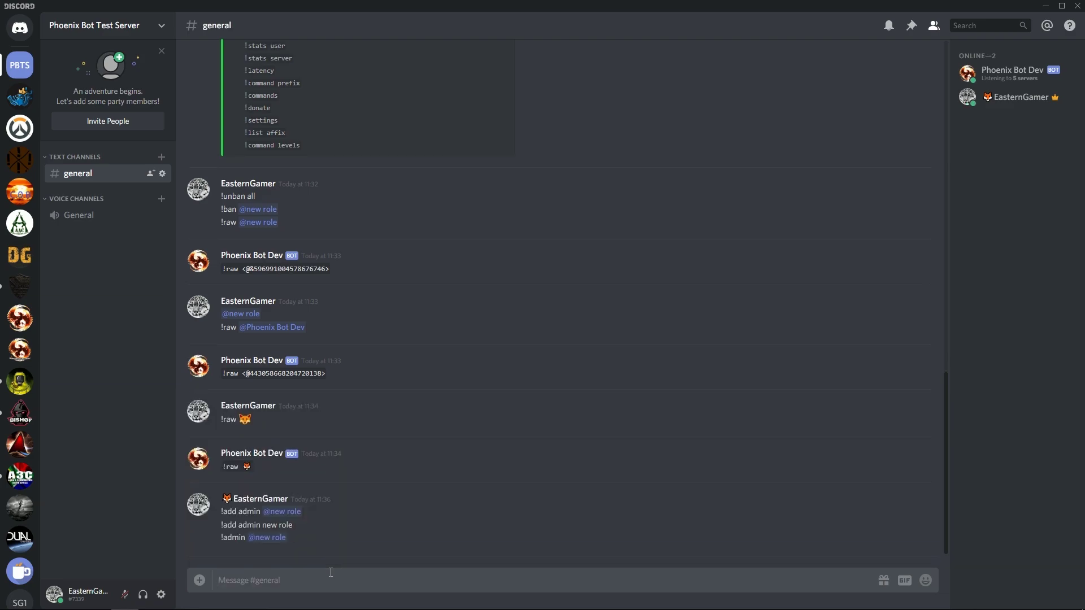
type("!add admin @")
key("Up")
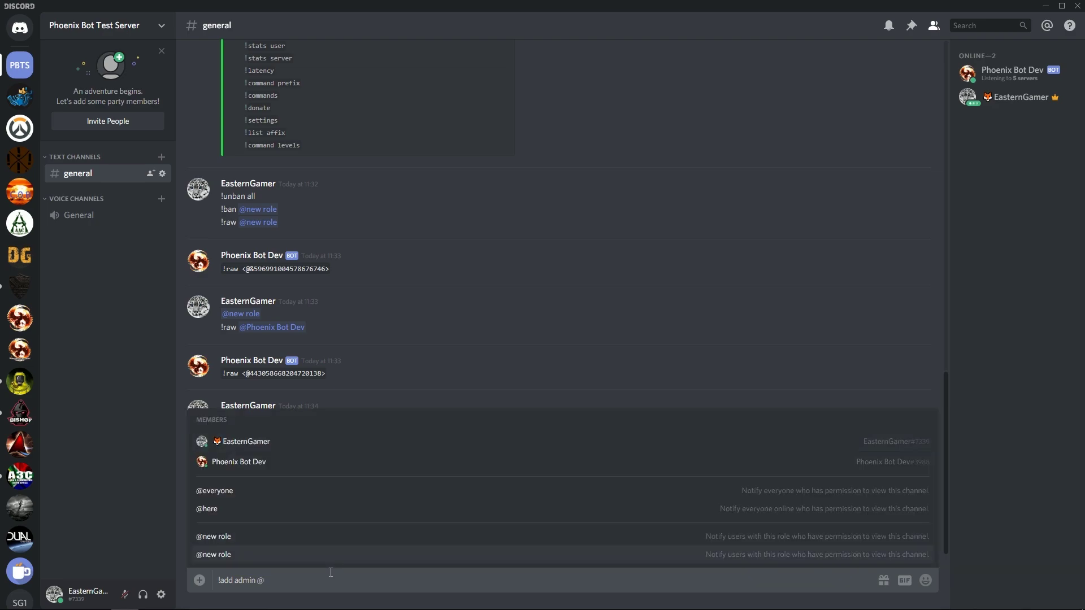
key("Up")
key("Down")
key("Return")
key("Return")
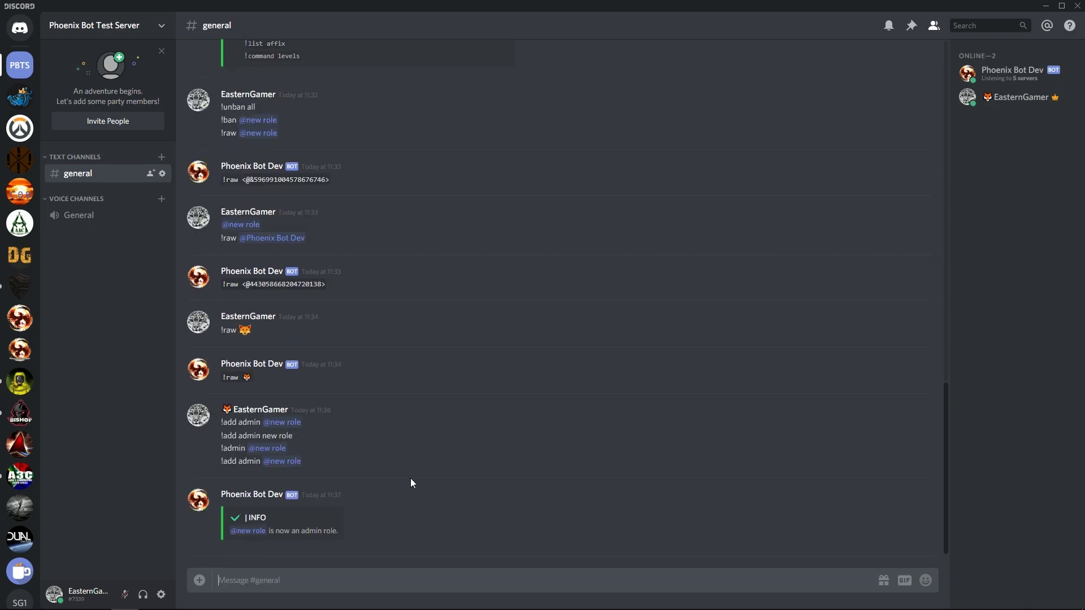
type("!remove @")
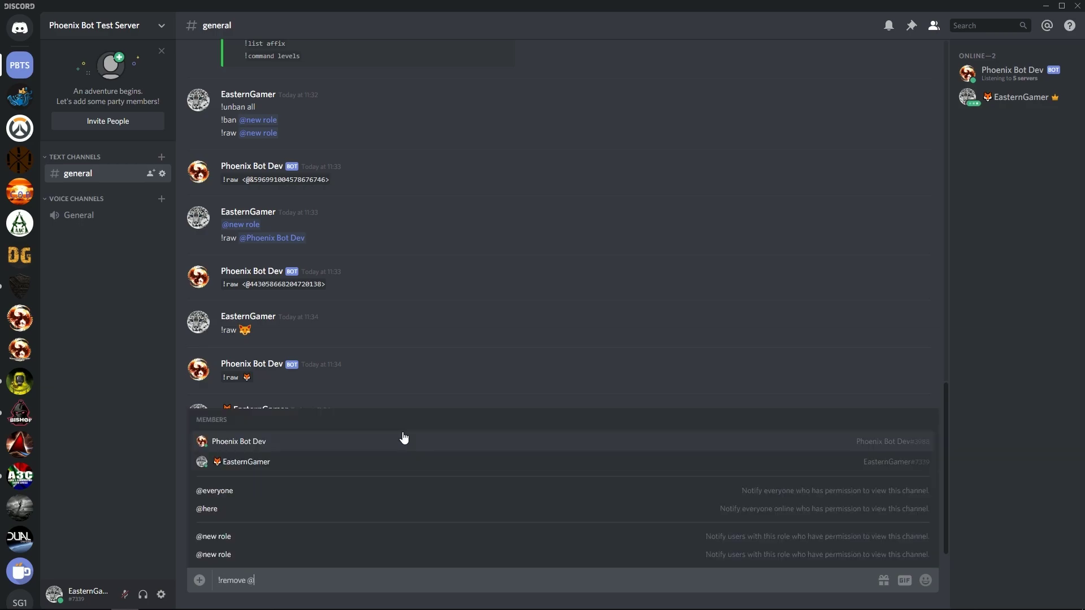
key("BackSpace")
type("admin @")
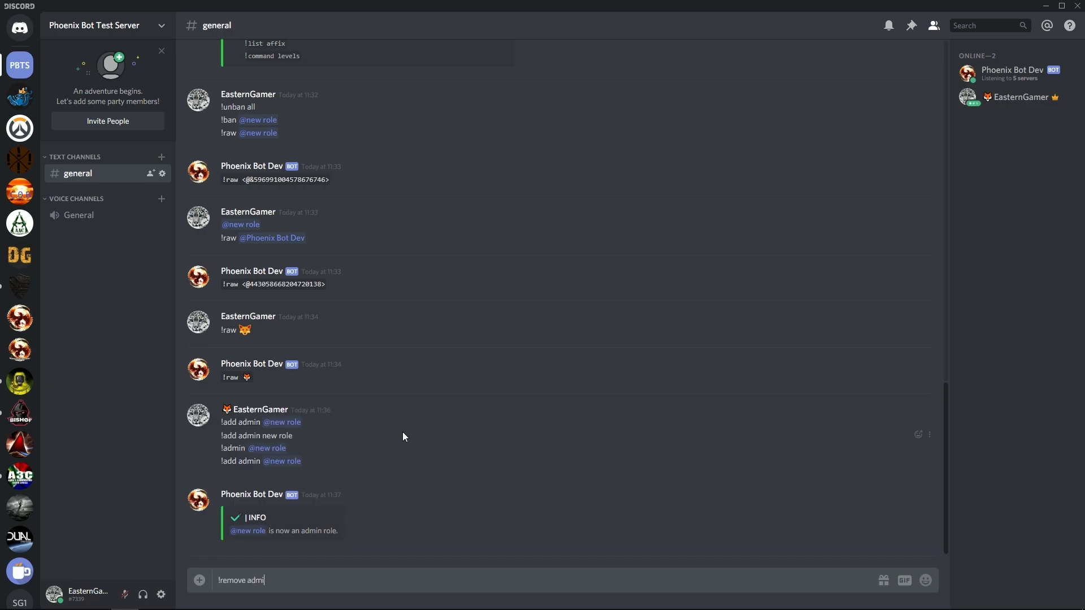
key("Down")
key("Down")
key("Down")
key("Down")
key("Down")
key("Return")
key("Return")
- Send a bare '!remove admin' with no role, triggering the No role found error
type("!rmove")
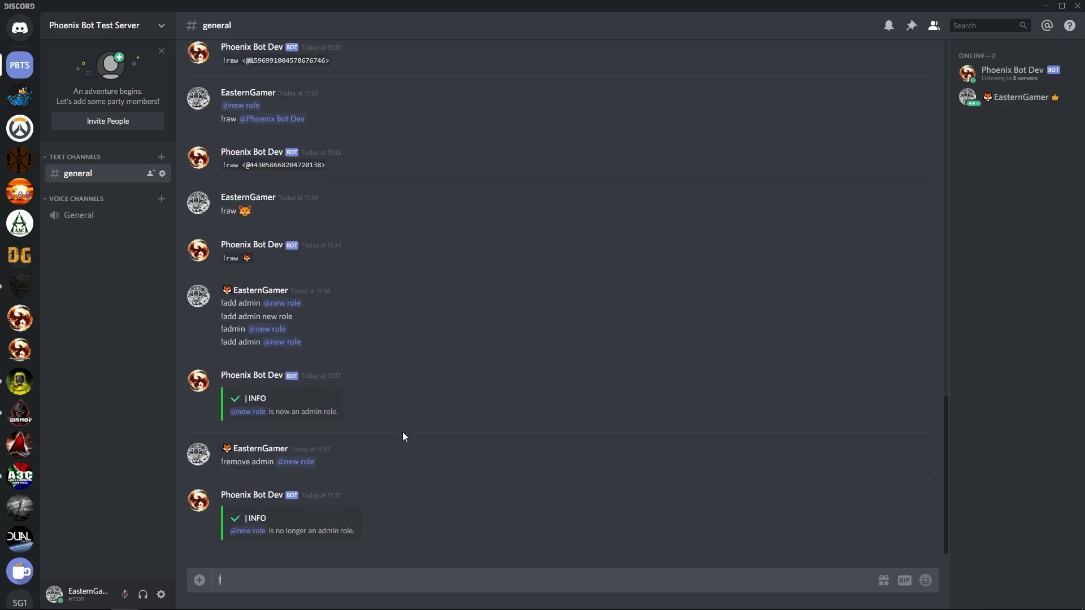
key("BackSpace")
key("BackSpace")
key("BackSpace")
key("BackSpace")
type("emove admin")
key("Return")
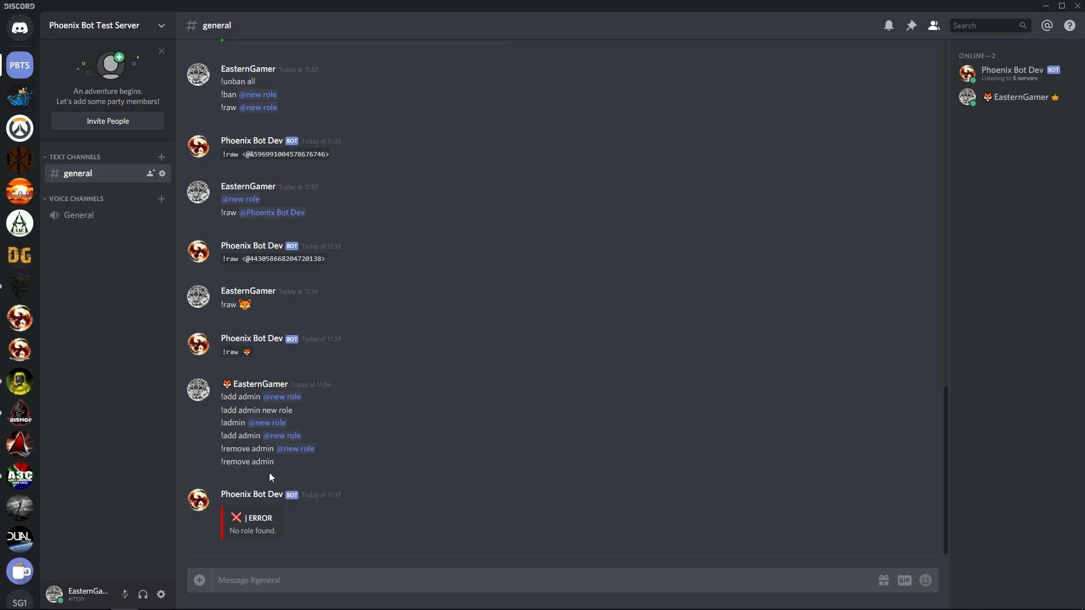
left_click_drag(258, 462, 221, 460)
scroll(472, 476, "up", 2)
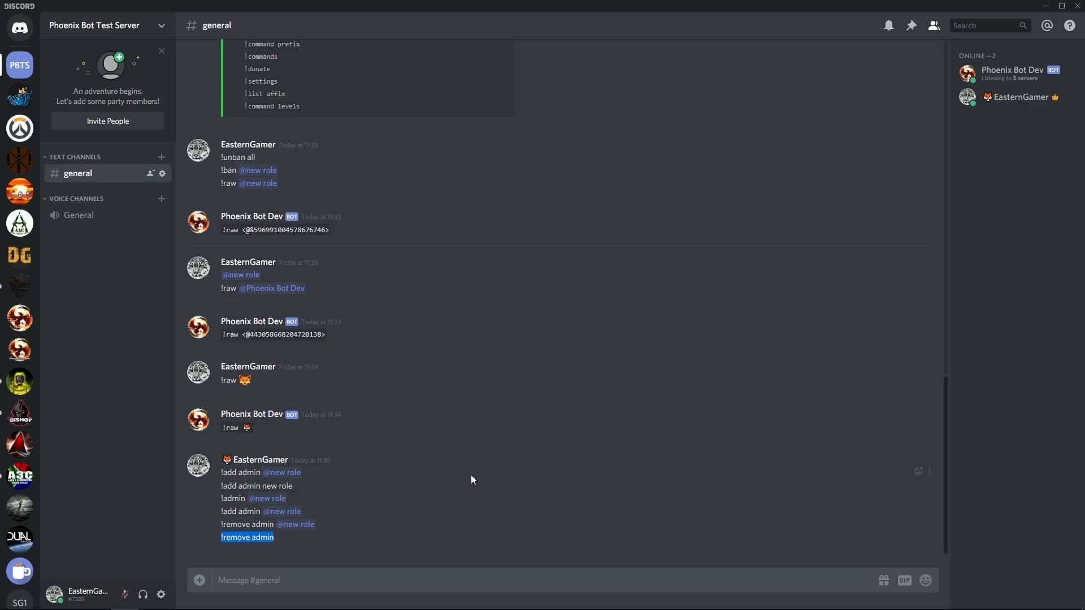
scroll(486, 243, "up", 15)
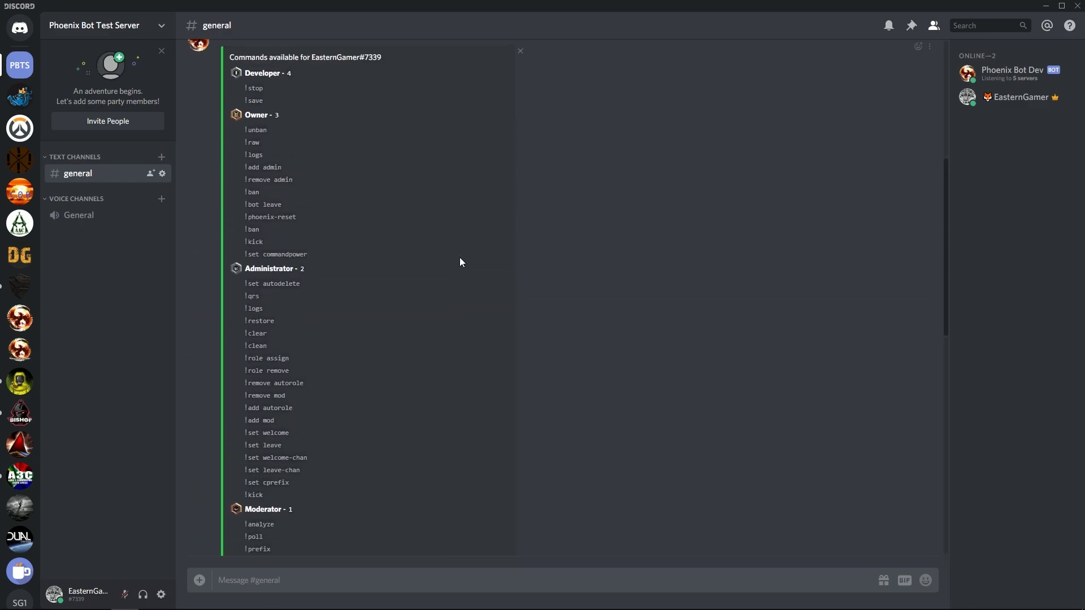
scroll(459, 263, "down", 15)
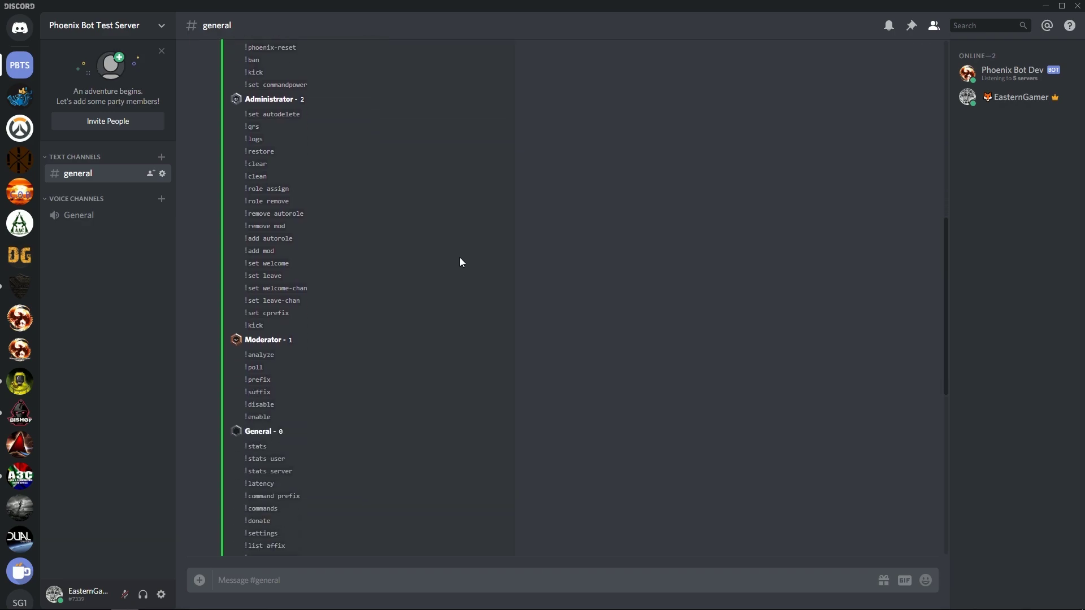
scroll(459, 267, "up", 15)
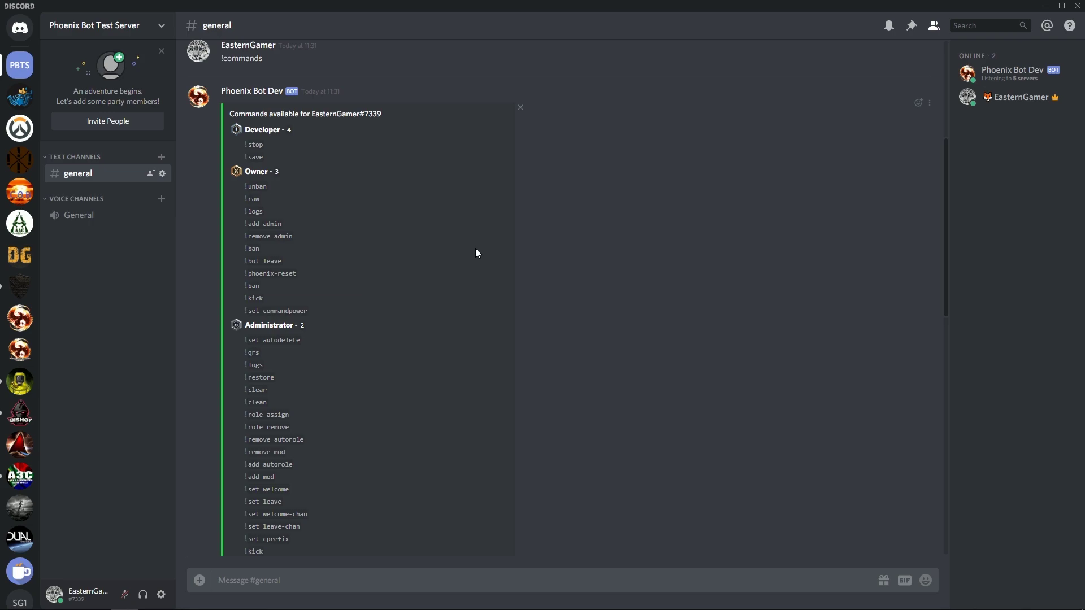
scroll(476, 253, "down", 15)
- Send '!set commandpower' alone, then '!set commandpower raw 2' to require level 2
type("!s")
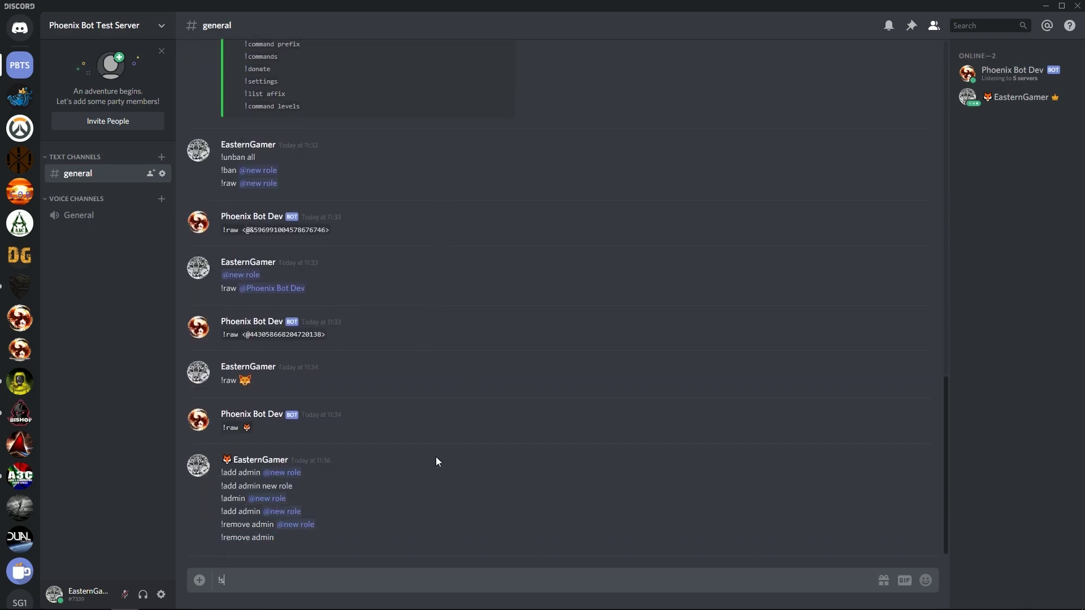
type("et commandpower")
key("Return")
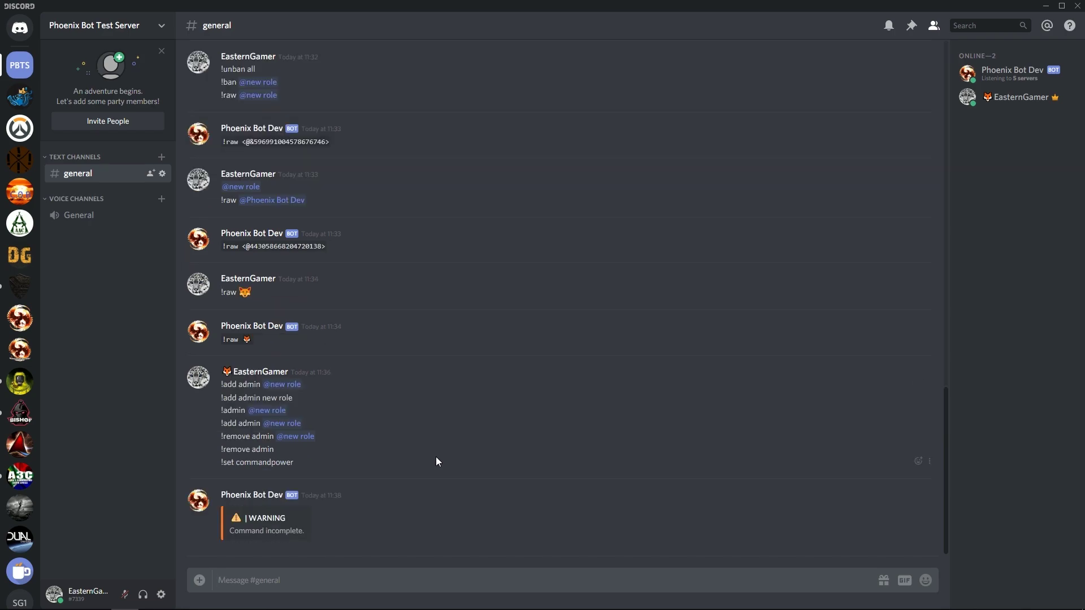
type("!set commandpower 0-3")
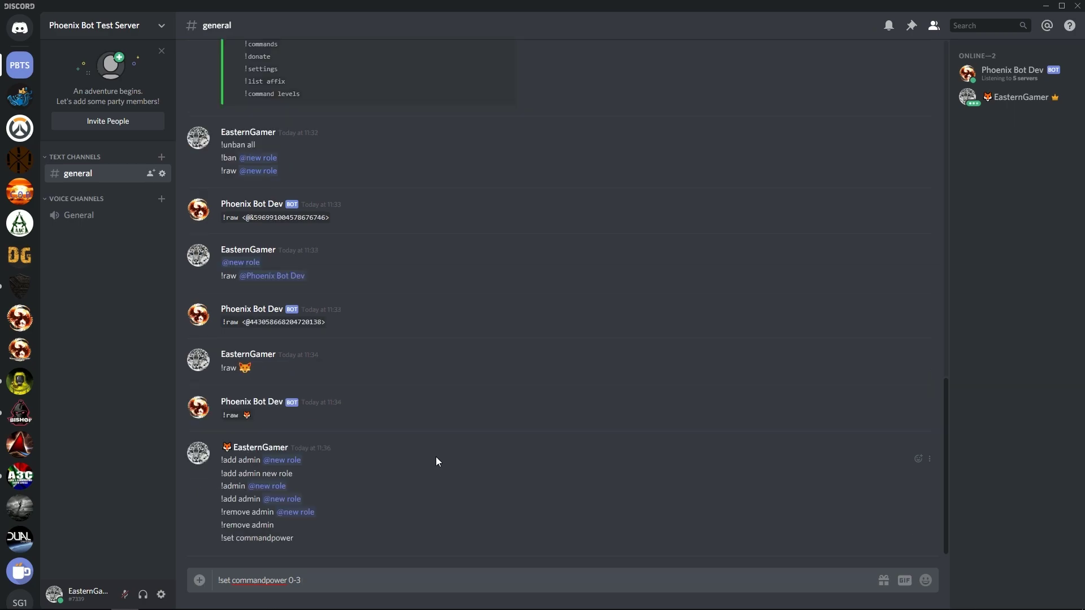
key("BackSpace")
key("BackSpace")
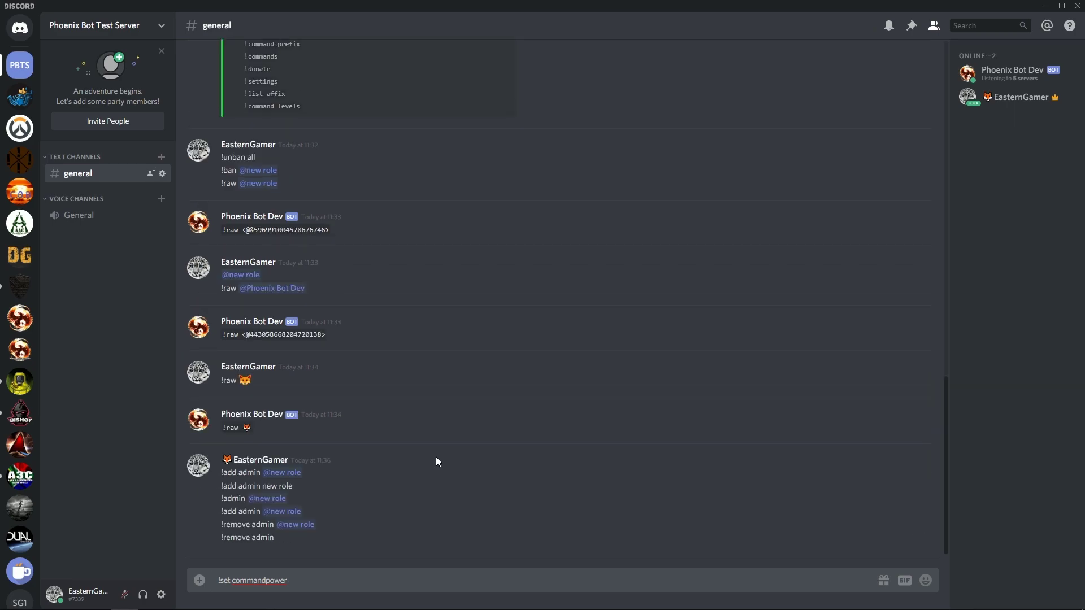
type("raw 2")
key("Return")
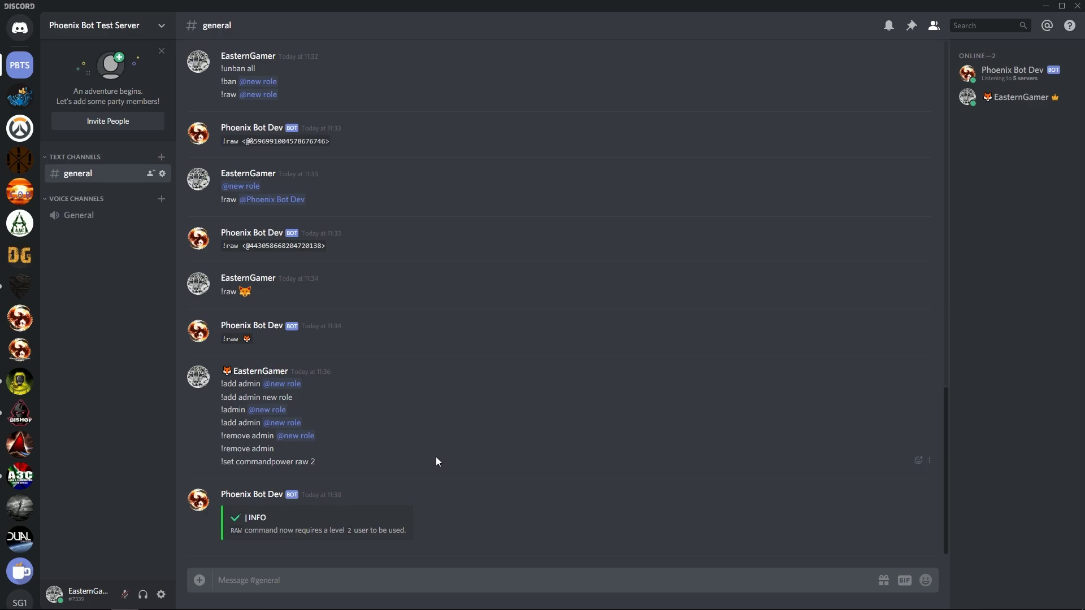
- Send '!set commandpower raw moderator' using copied text from the last command
key("Up")
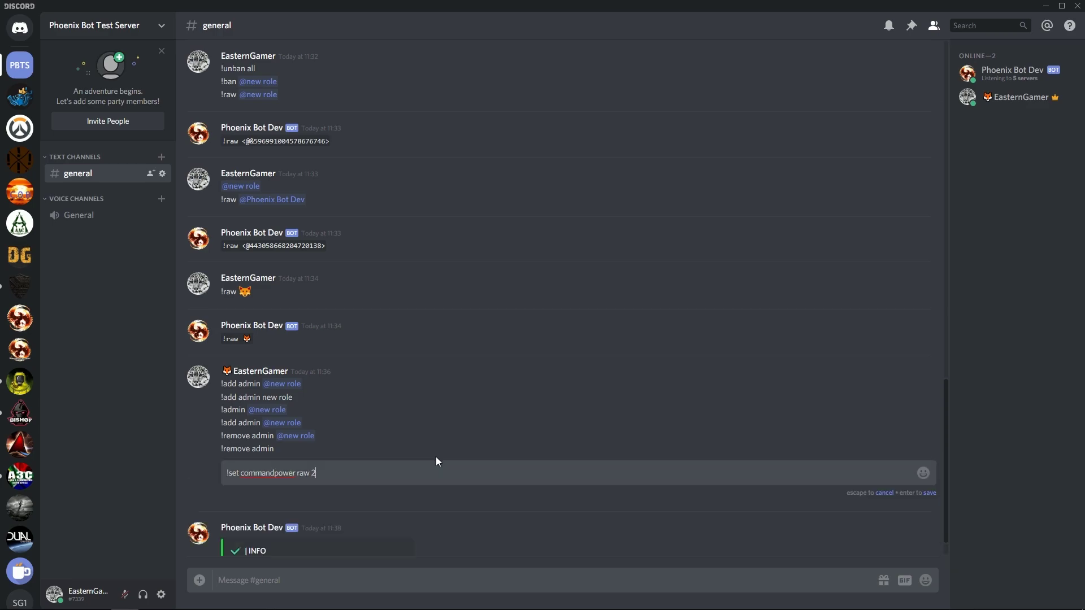
key("BackSpace")
type("moderator")
key("ctrl+a")
key("ctrl+c")
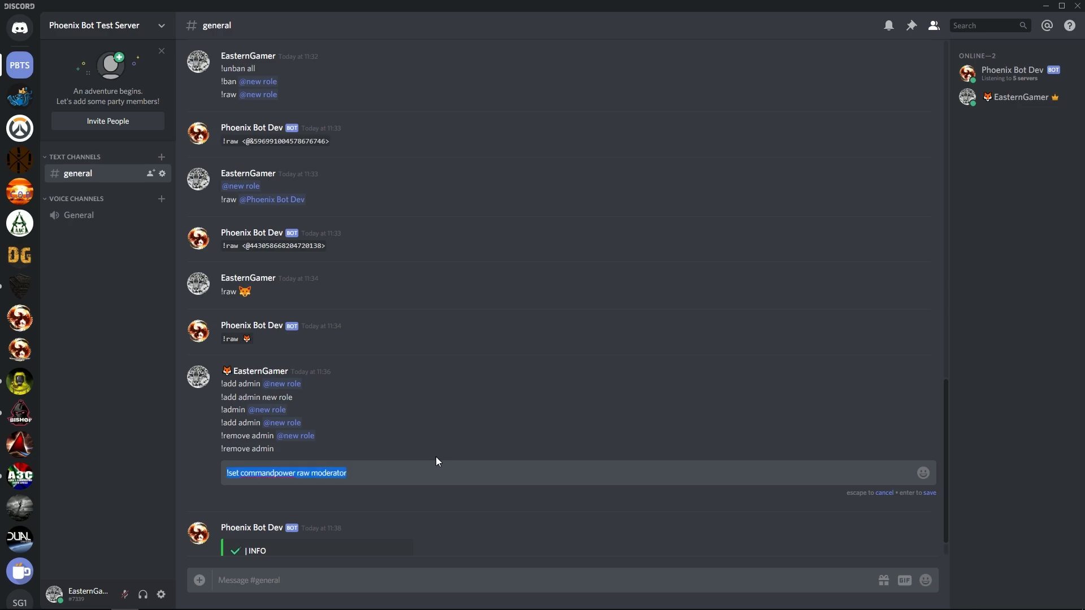
left_click(315, 585)
key("ctrl+v")
key("Return")
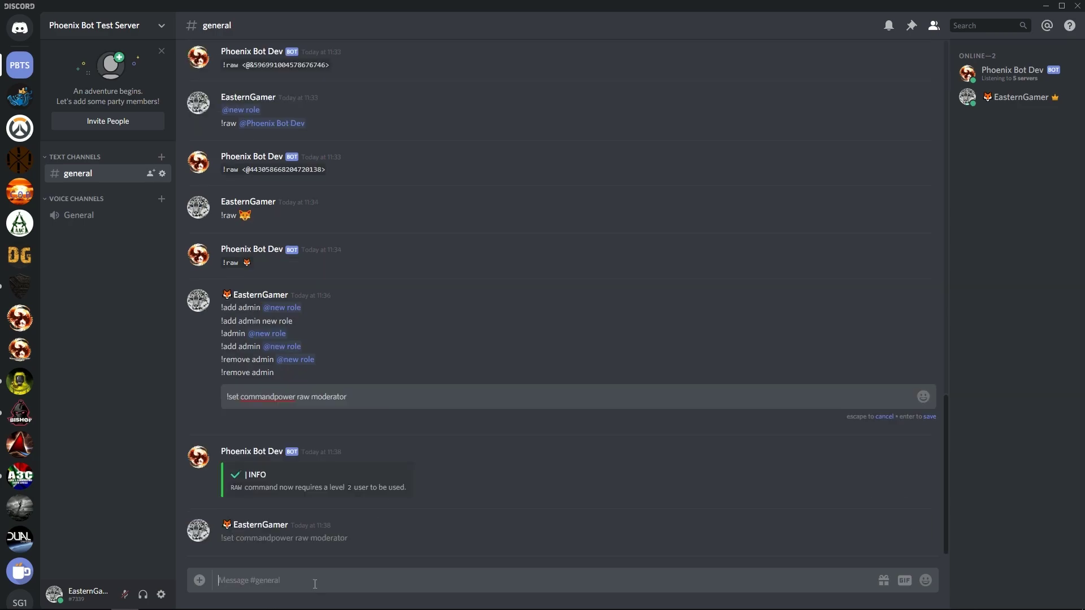
key("Escape")
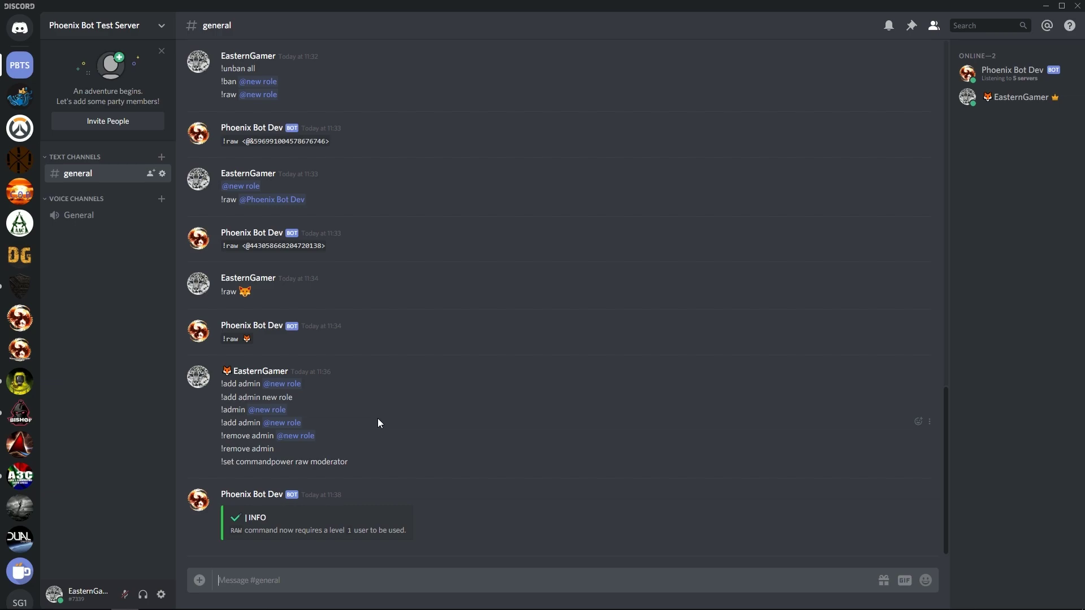
- Send '!set commandpower raw general' from the pasted command text
key("ctrl+v")
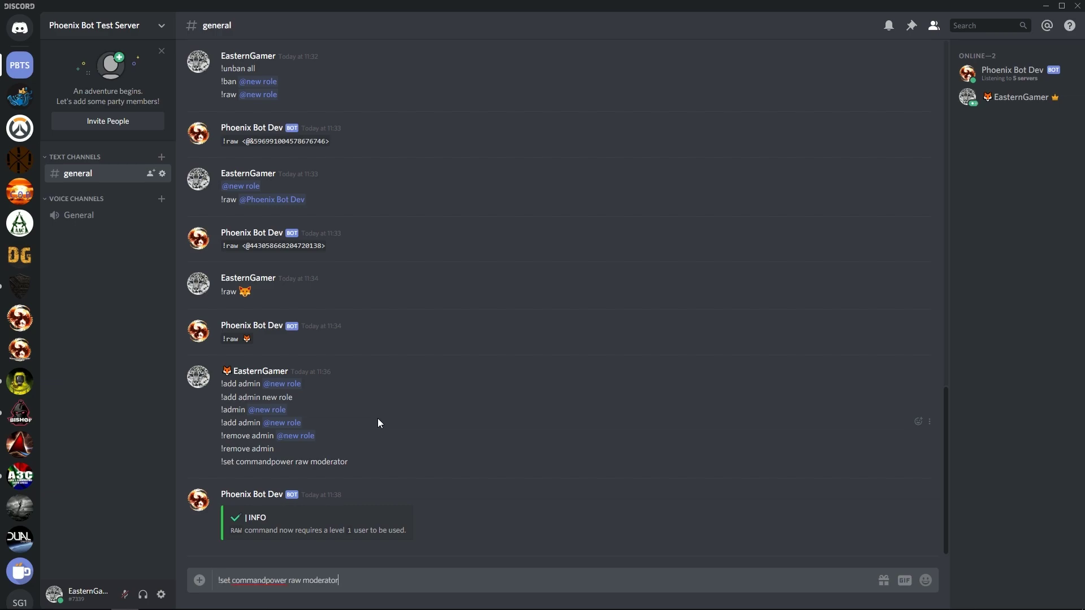
key("BackSpace")
key("BackSpace")
key("BackSpace")
key("BackSpace")
key("BackSpace")
key("BackSpace")
key("BackSpace")
key("BackSpace")
key("BackSpace")
key("BackSpace")
key("BackSpace")
key("BackSpace")
type("w")
key("BackSpace")
type("aw general")
key("Return")
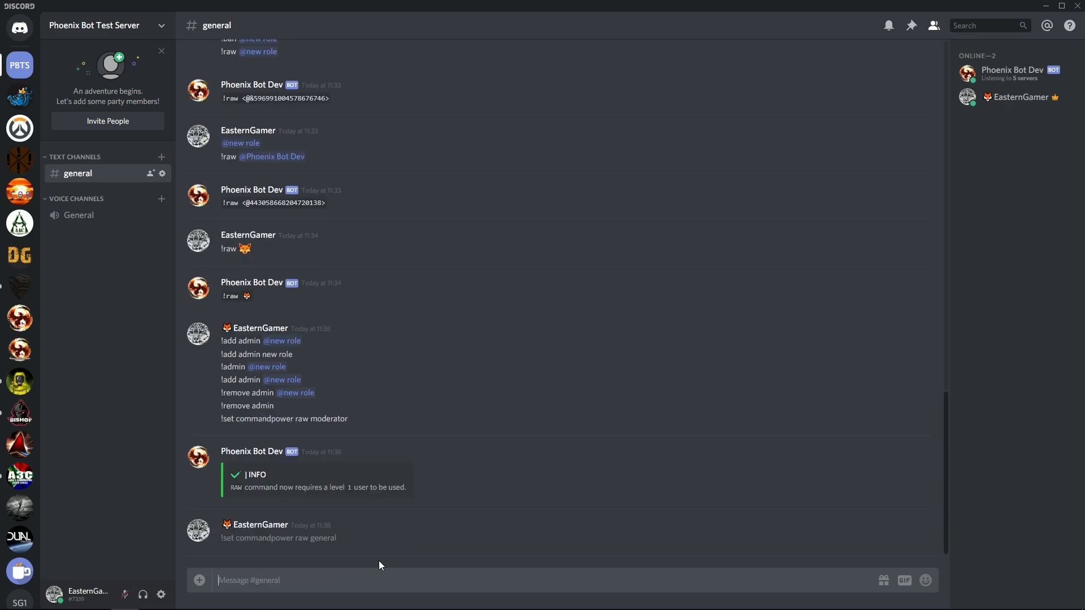
- Send '!set commandpower raw administrator', then '!set commandpower raw owner'
key("ctrl+v")
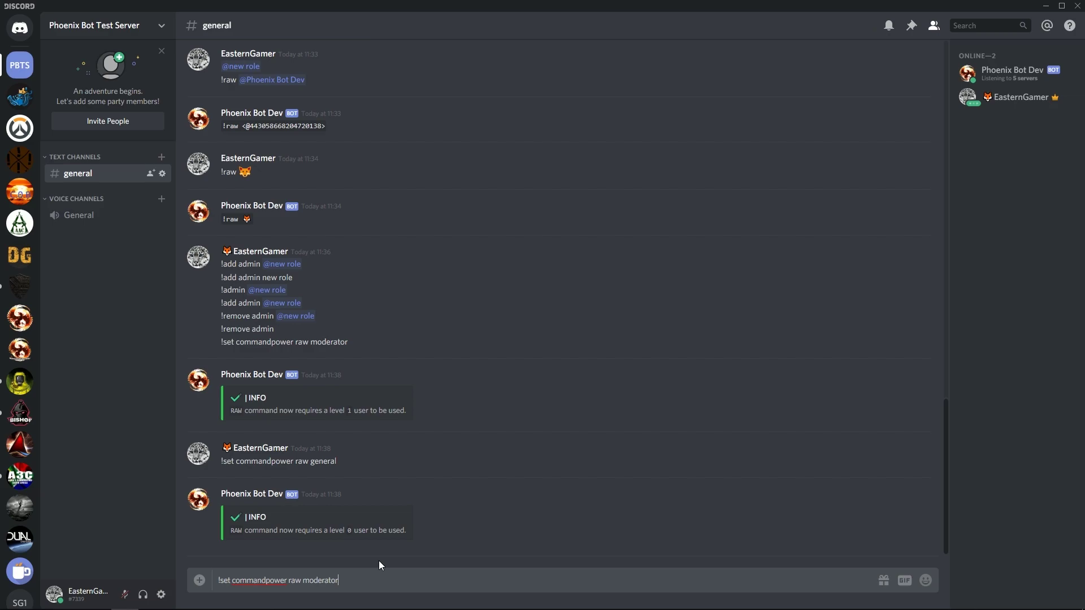
key("BackSpace")
key("BackSpace")
key("BackSpace")
key("BackSpace")
key("BackSpace")
key("BackSpace")
key("BackSpace")
key("BackSpace")
key("BackSpace")
type("administrator")
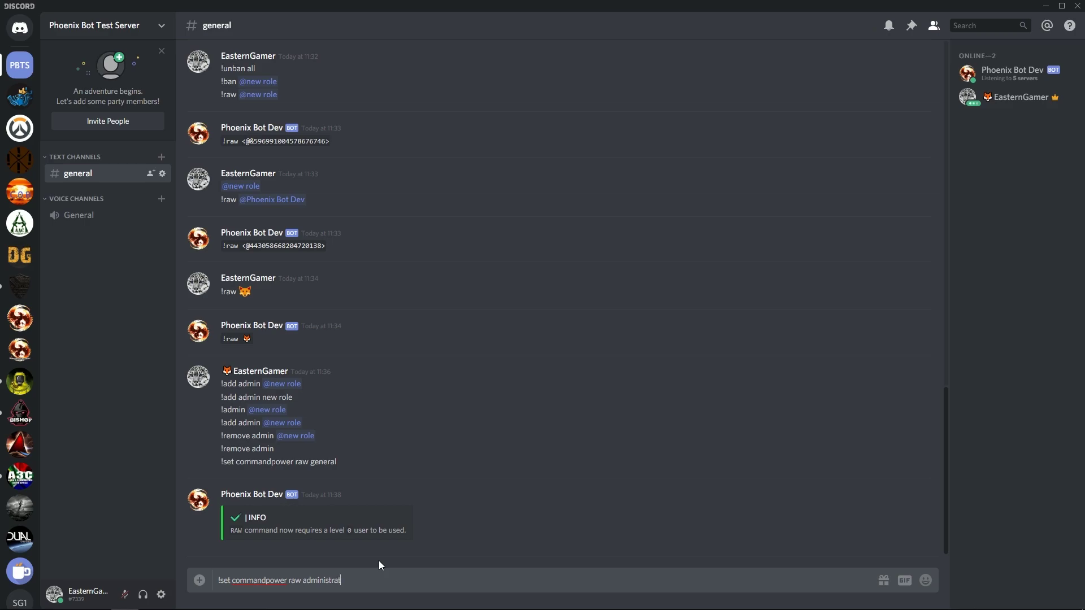
key("Return")
key("ctrl+v")
key("BackSpace")
key("BackSpace")
key("BackSpace")
key("BackSpace")
key("BackSpace")
key("BackSpace")
key("BackSpace")
key("BackSpace")
key("BackSpace")
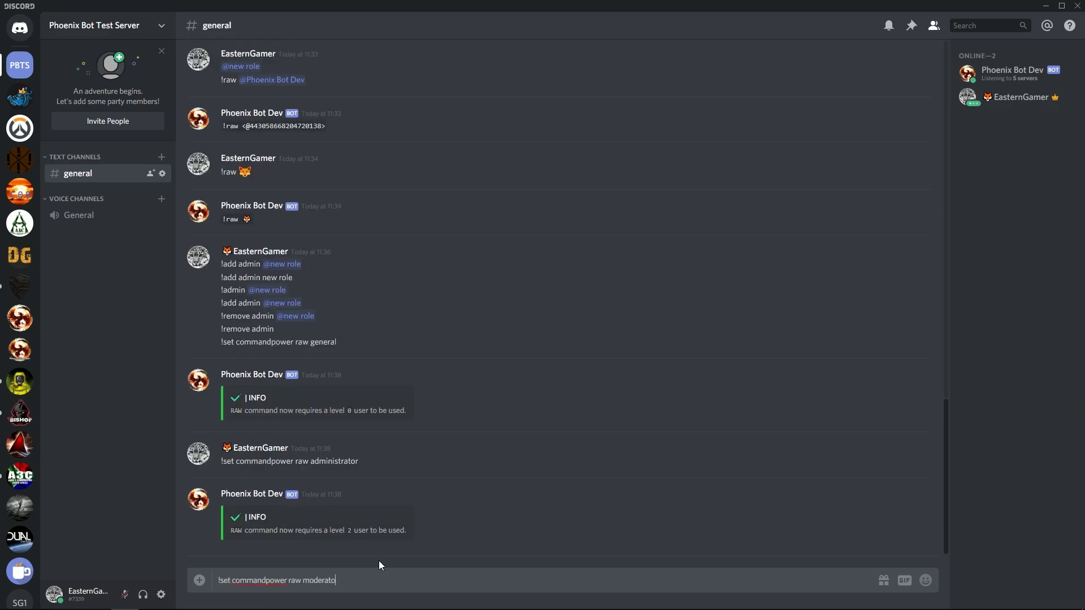
type("owner")
key("Return")
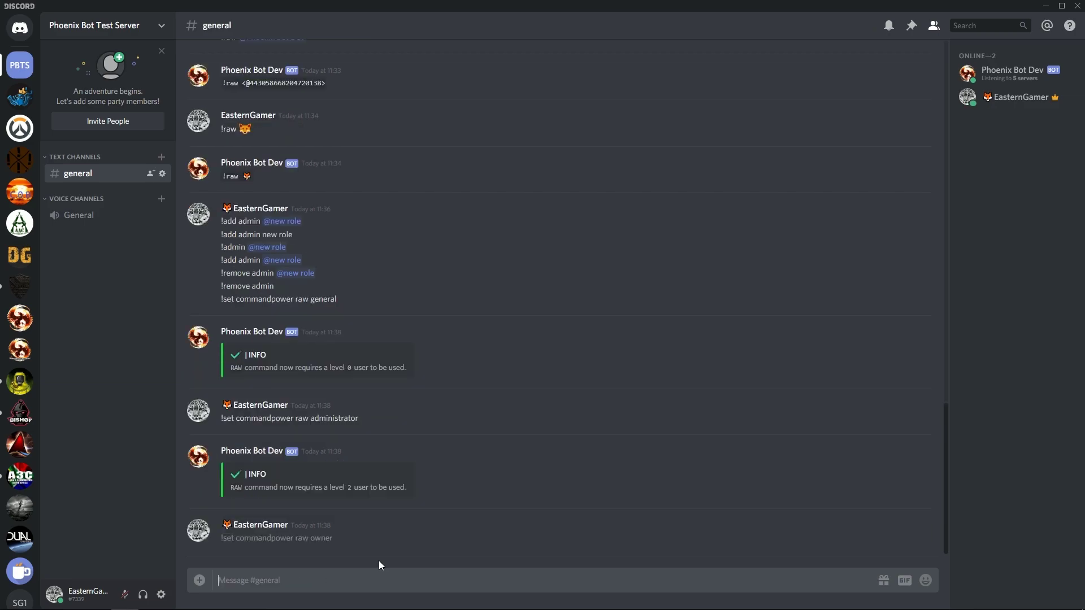
key("ctrl+v")
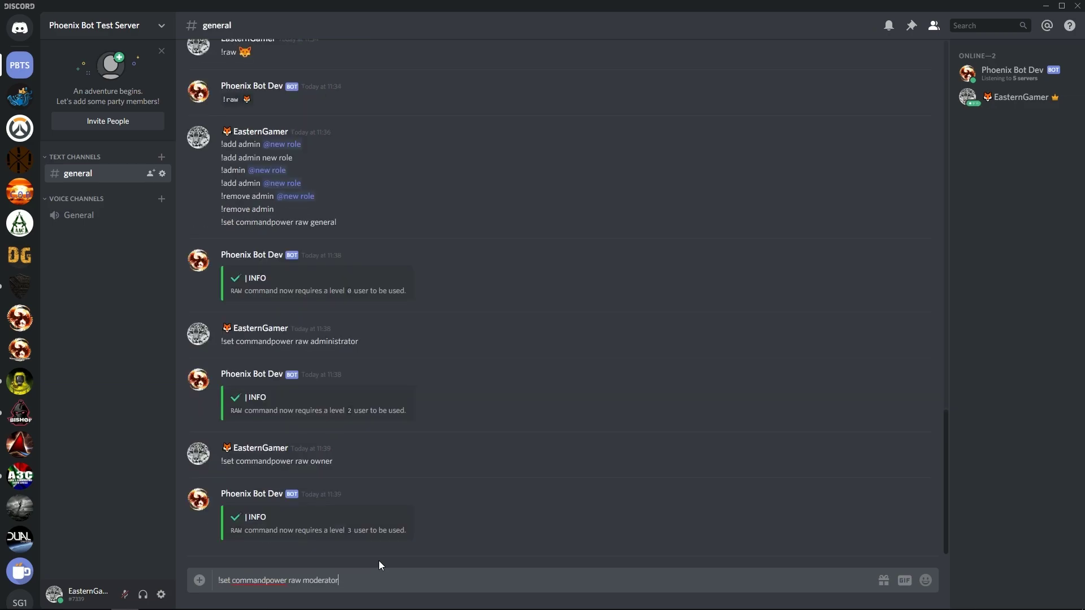
- Send '!set commandpower raw 0' and then '!set commandpower raw 1'
key("BackSpace")
key("BackSpace")
key("BackSpace")
key("BackSpace")
key("BackSpace")
key("BackSpace")
key("BackSpace")
key("BackSpace")
key("BackSpace")
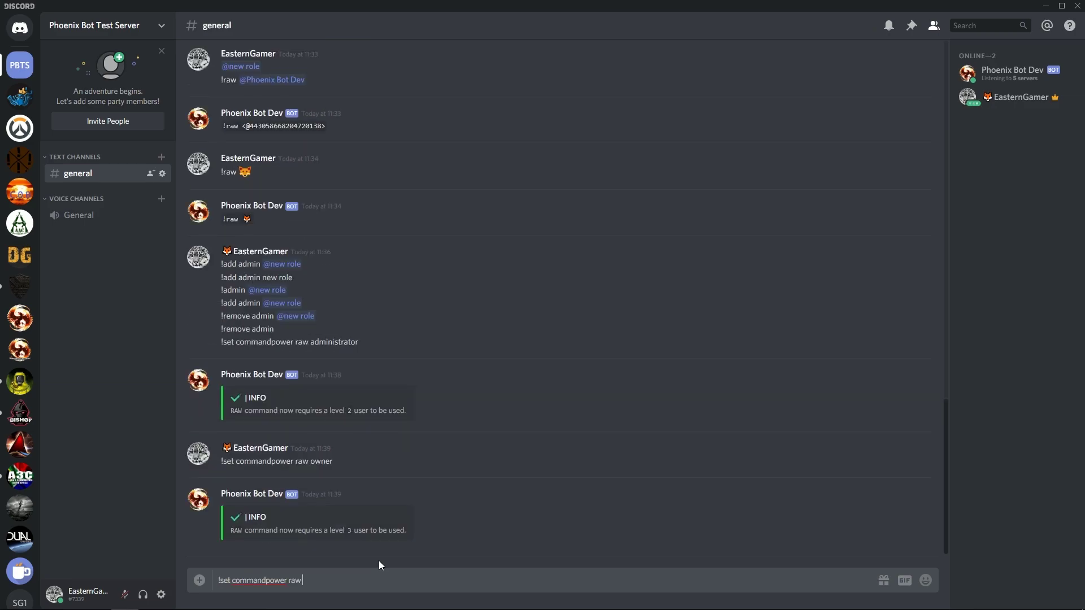
type("0")
key("Return")
key("ctrl+v")
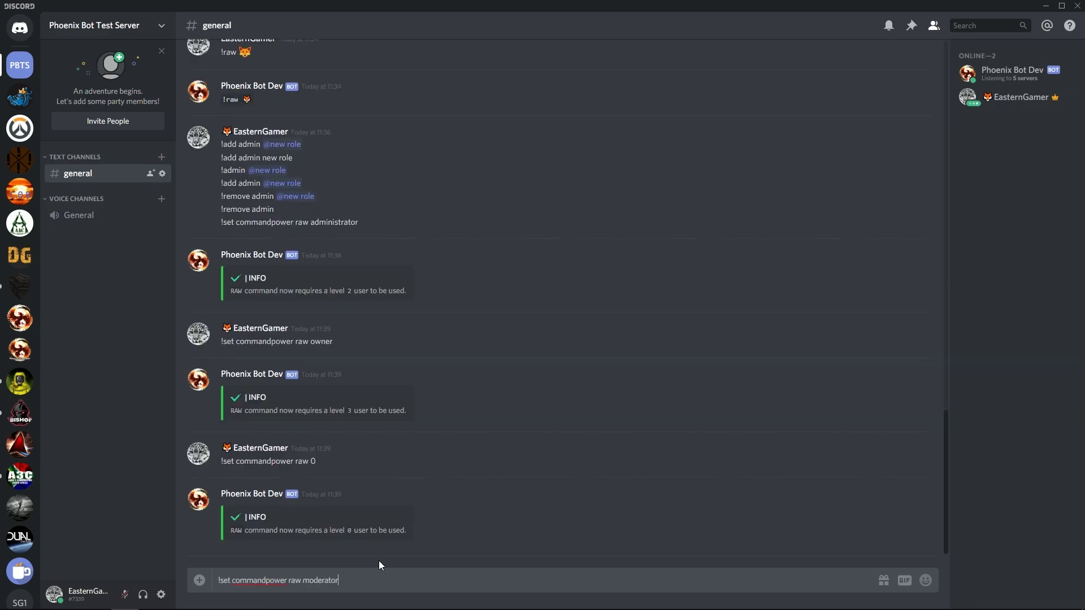
key("BackSpace")
key("BackSpace")
key("BackSpace")
key("BackSpace")
key("BackSpace")
key("BackSpace")
key("BackSpace")
key("BackSpace")
type("1")
key("Return")
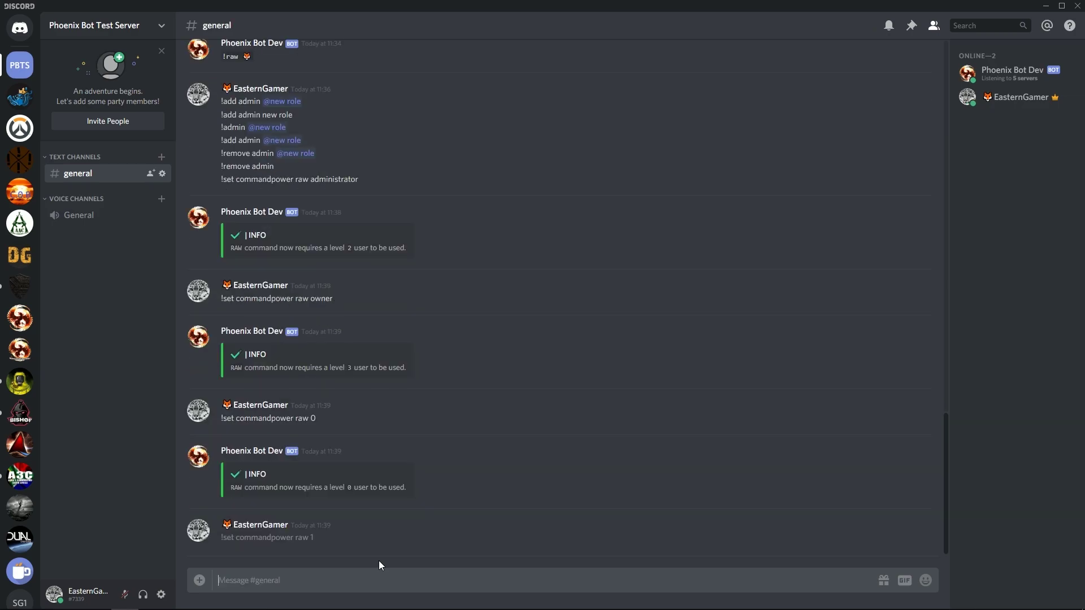
- Send '!set commandpower raw 2' and then '!set commandpower raw 3'
key("ctrl+v")
key("BackSpace")
key("BackSpace")
key("BackSpace")
key("BackSpace")
key("BackSpace")
key("BackSpace")
key("BackSpace")
key("BackSpace")
key("BackSpace")
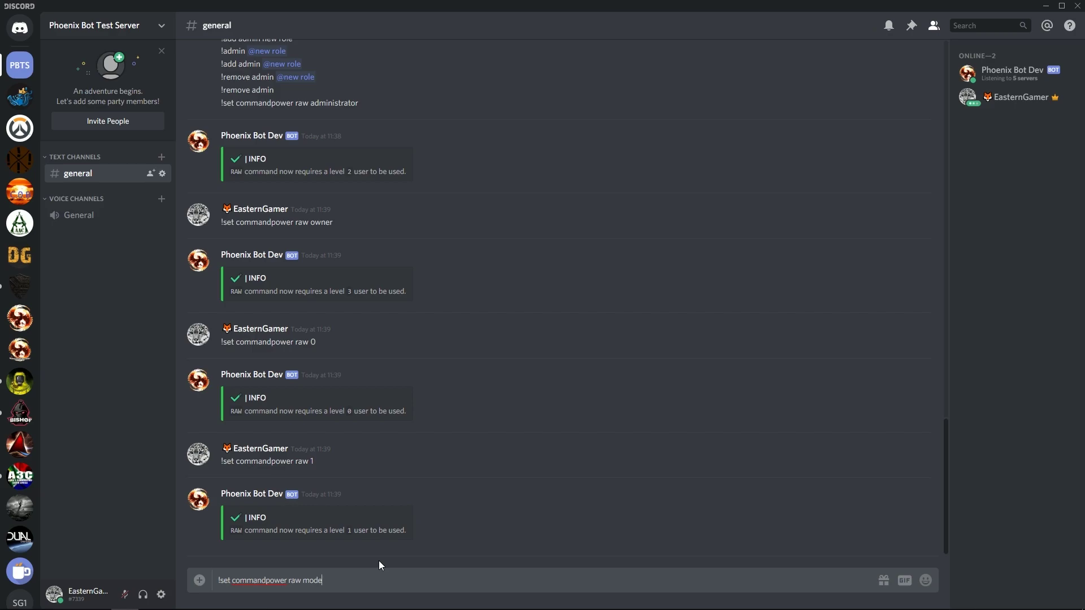
type("2")
key("Return")
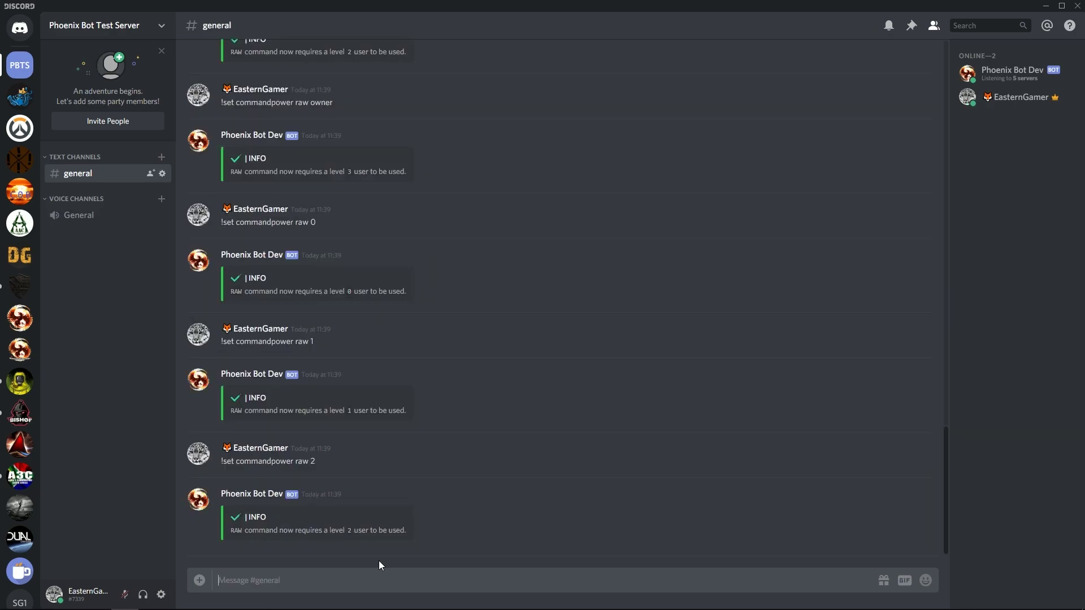
key("ctrl+v")
key("BackSpace")
key("BackSpace")
key("BackSpace")
key("BackSpace")
key("BackSpace")
key("BackSpace")
key("BackSpace")
key("BackSpace")
key("BackSpace")
type("3")
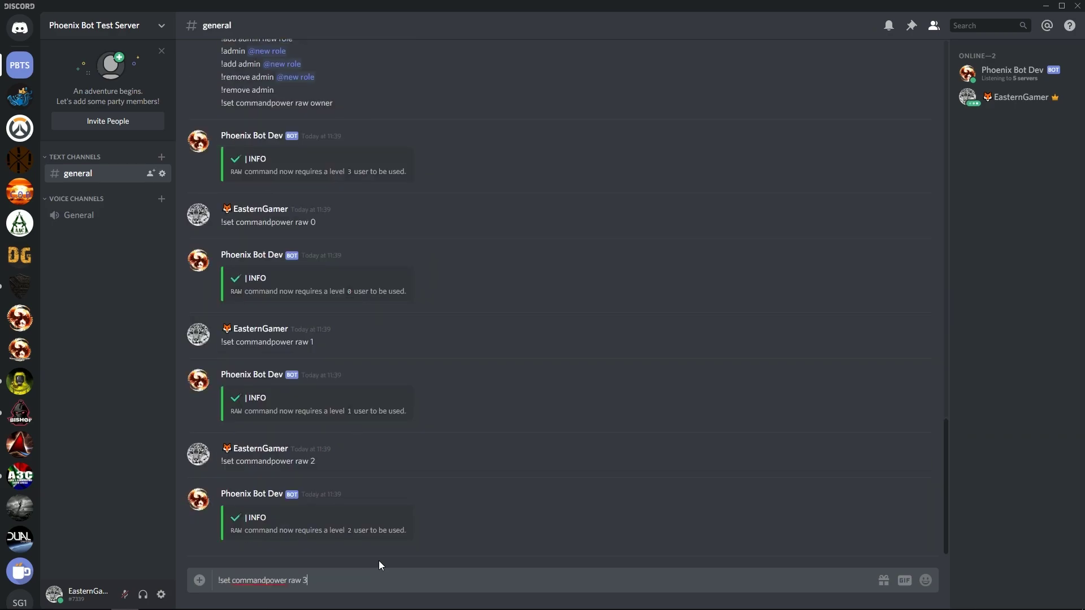
key("Return")
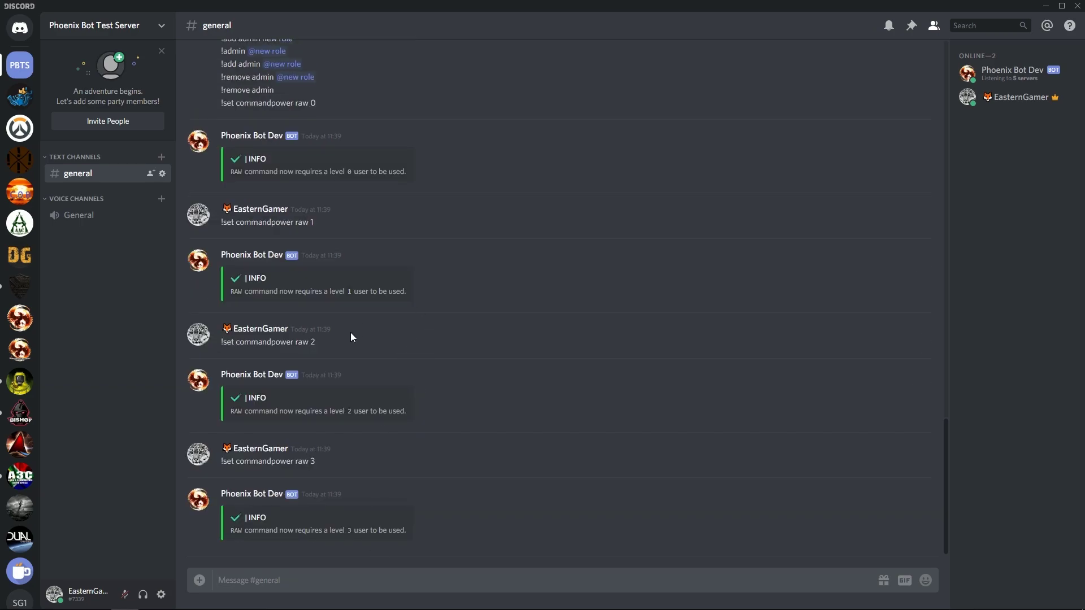
- Scroll the #general chat up to review the bot's Administrator, Moderator and General command list
scroll(314, 385, "up", 8)
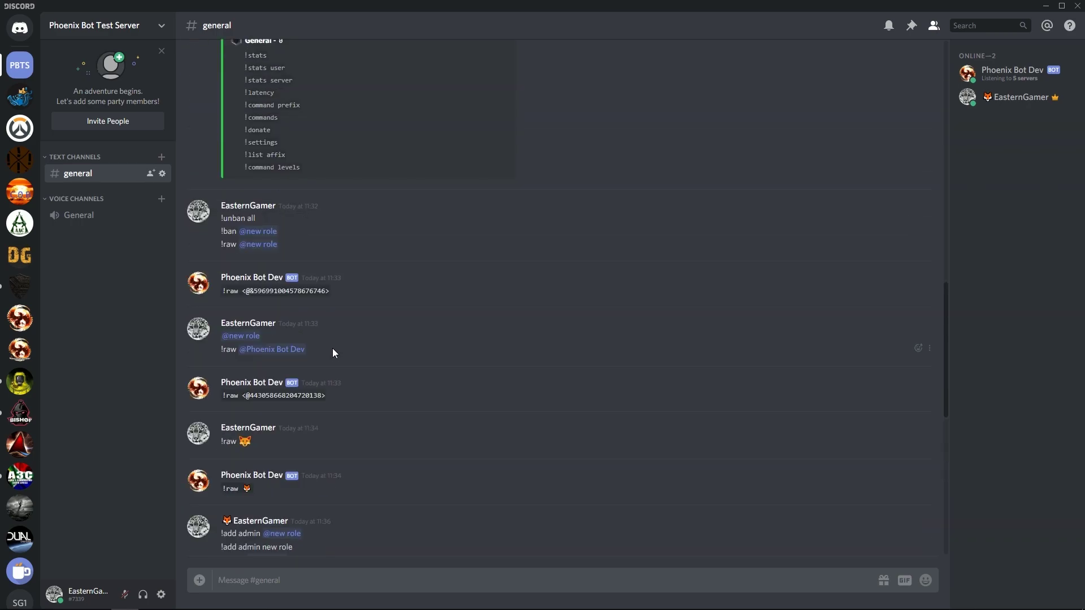
scroll(333, 349, "down", 1)
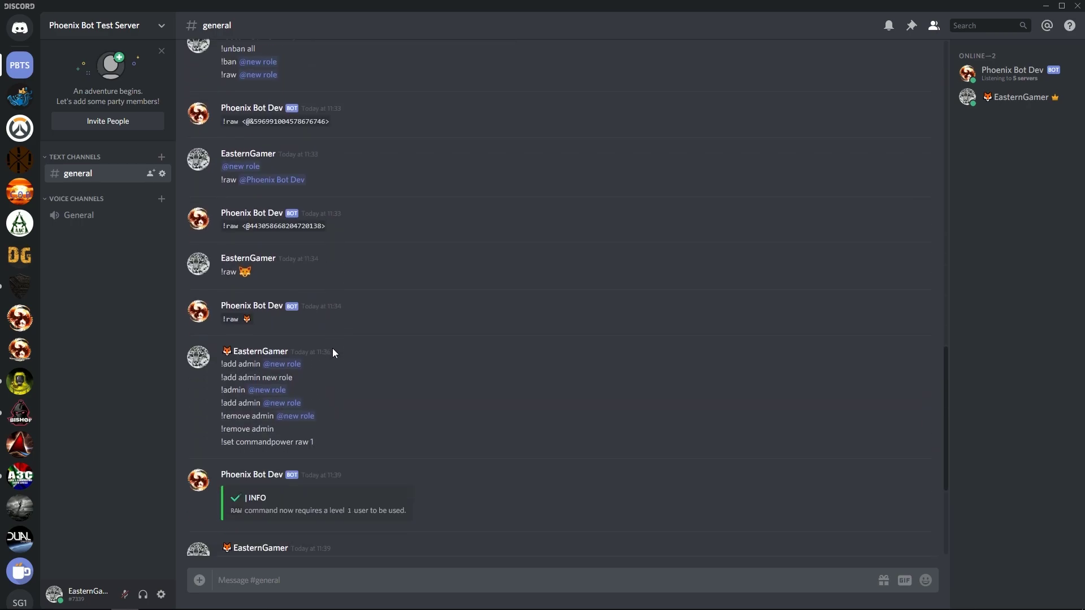
scroll(333, 348, "up", 11)
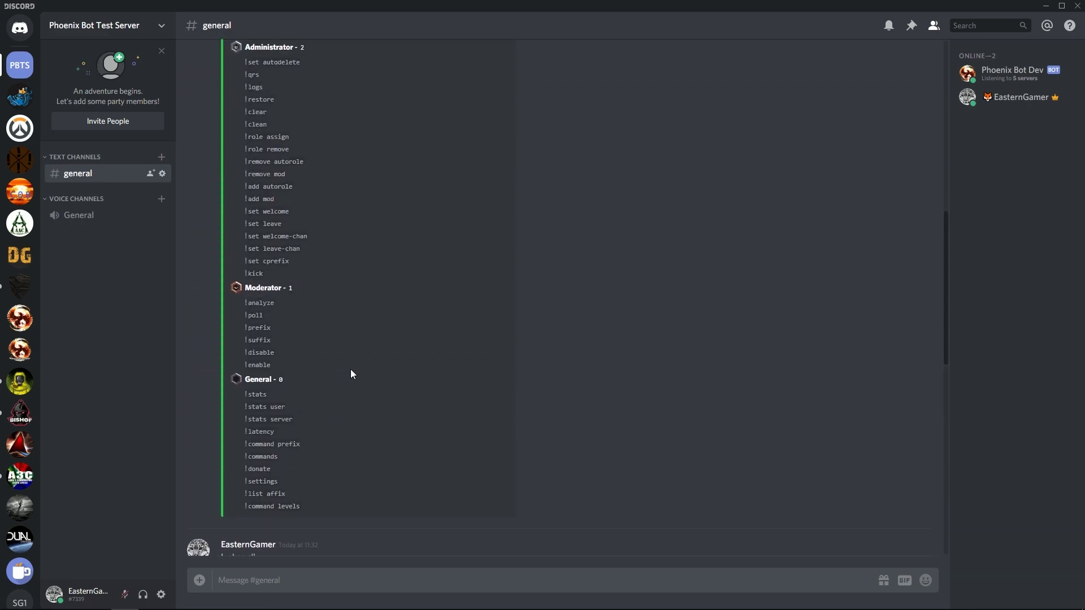